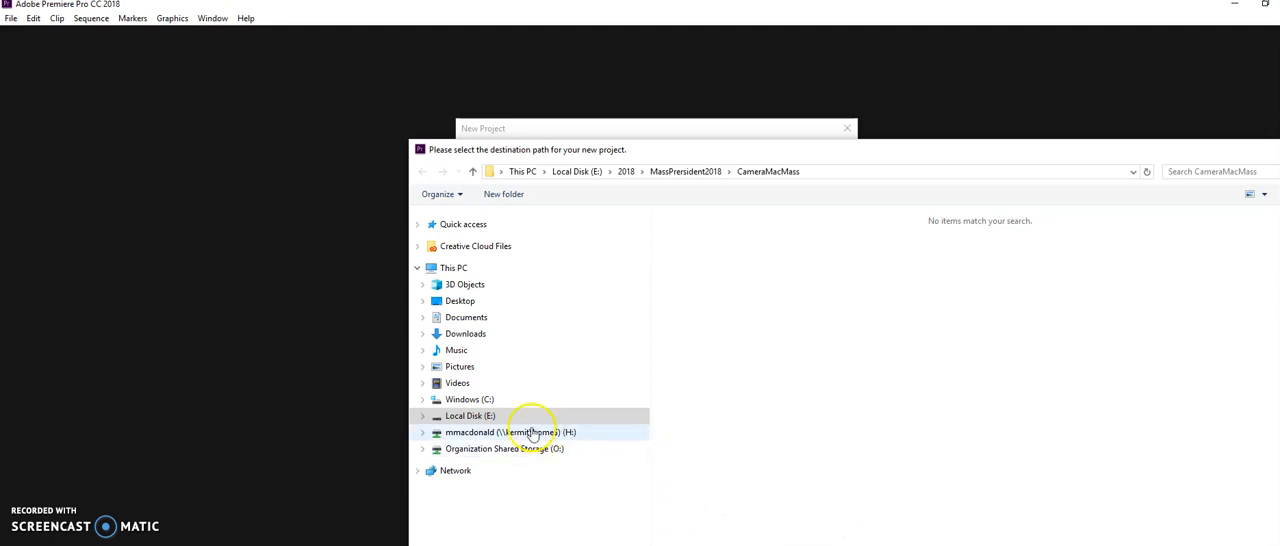
Set the new project's location to the folder E:\2018\MassPrersident2018\CameraMacMass
{"action": "left_click", "coordinate": [491, 416]}
{"action": "double_click", "coordinate": [703, 235]}
{"action": "double_click", "coordinate": [703, 235]}
{"action": "left_click", "coordinate": [703, 236]}
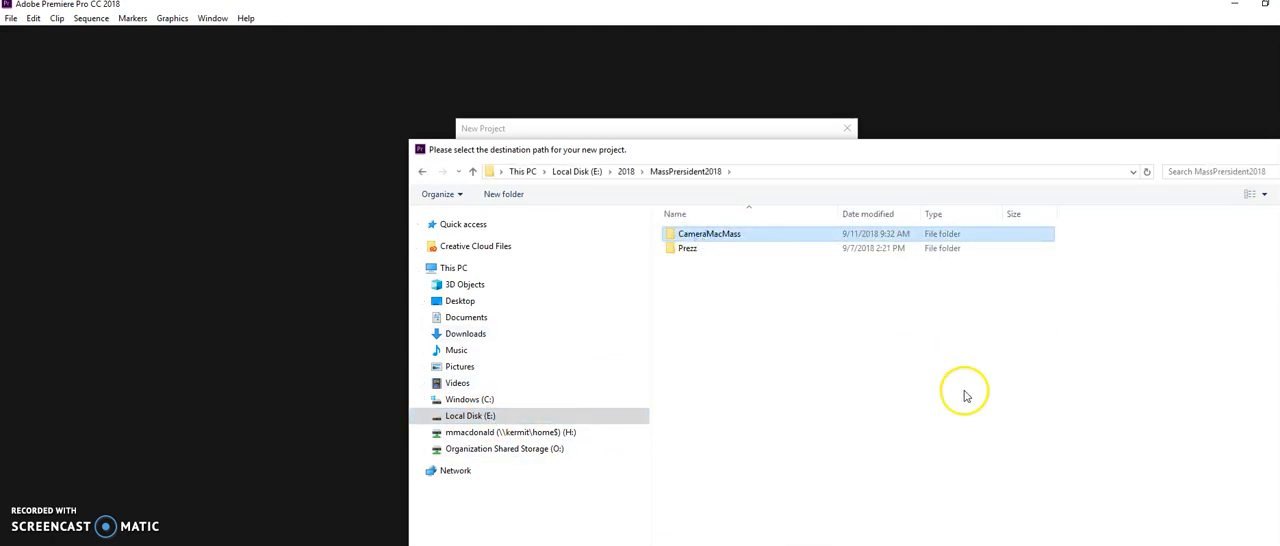
{"action": "key", "text": "Return"}
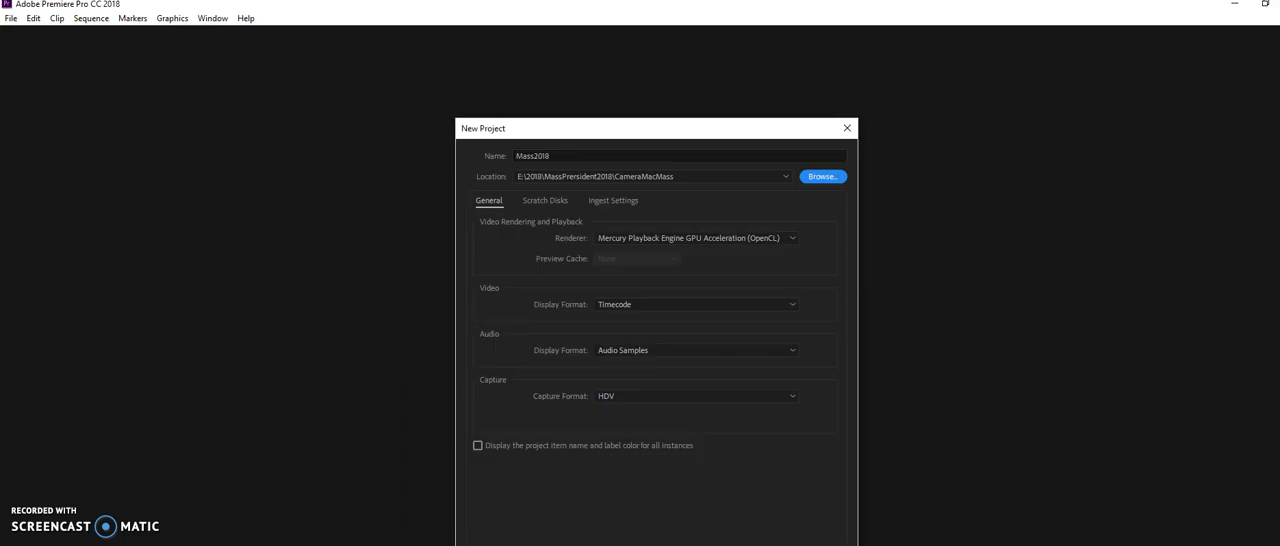
Check the scratch disk settings, create the Mass2018 project and close its floating project window
{"action": "left_click", "coordinate": [544, 200]}
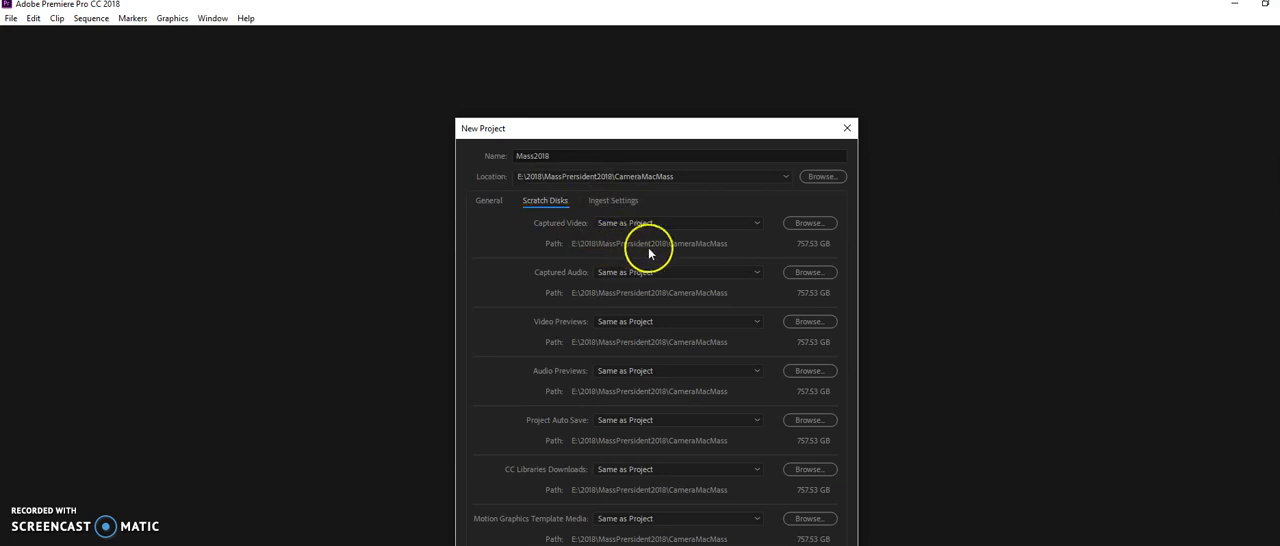
{"action": "left_click", "coordinate": [490, 202]}
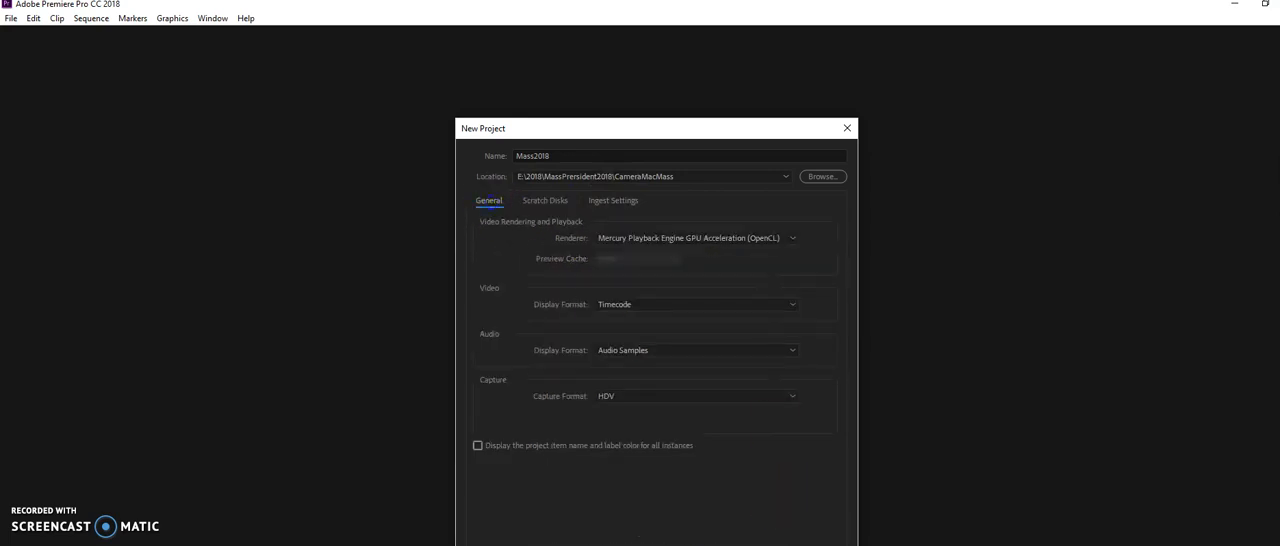
{"action": "key", "text": "Return"}
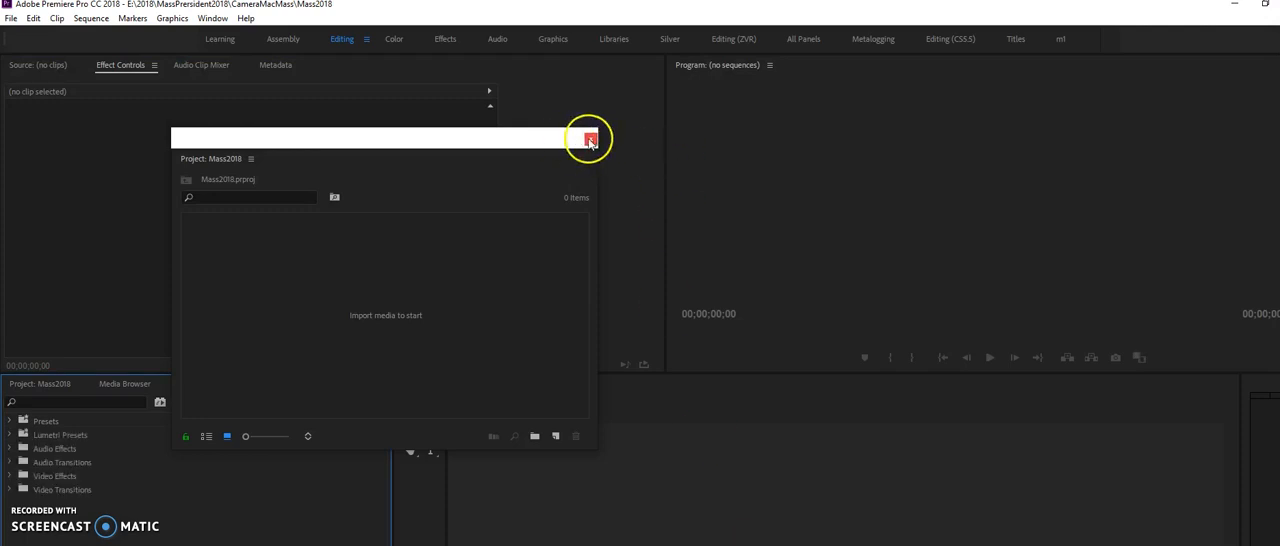
{"action": "left_click", "coordinate": [590, 138]}
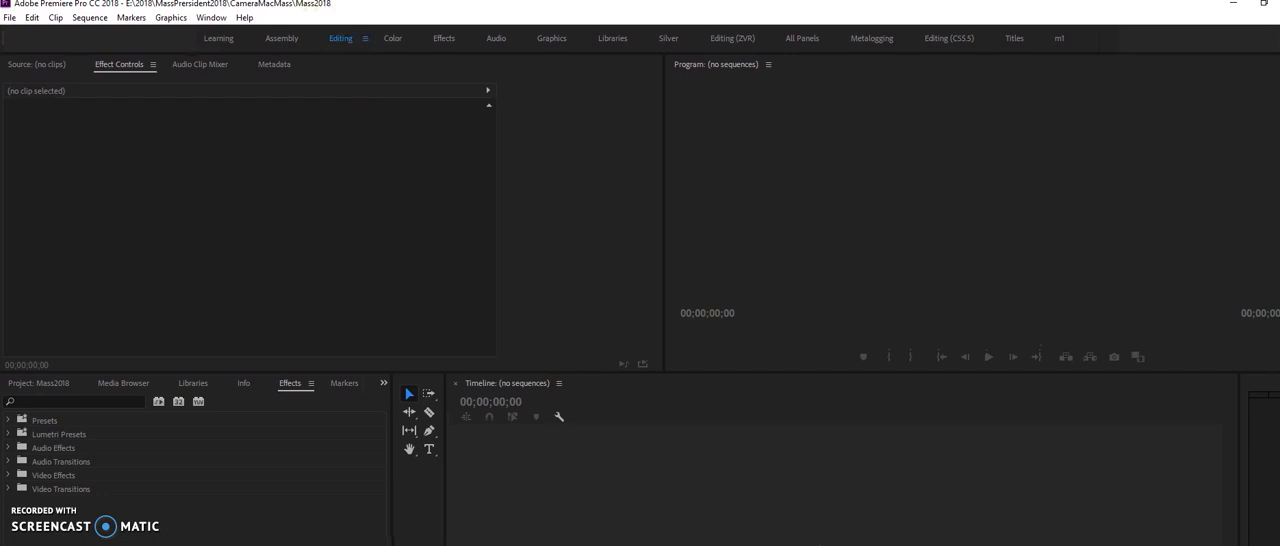
Look through the Color, Effects, Audio, Graphics, Assembly, Learning and Libraries workspace layouts
{"action": "left_click", "coordinate": [393, 40]}
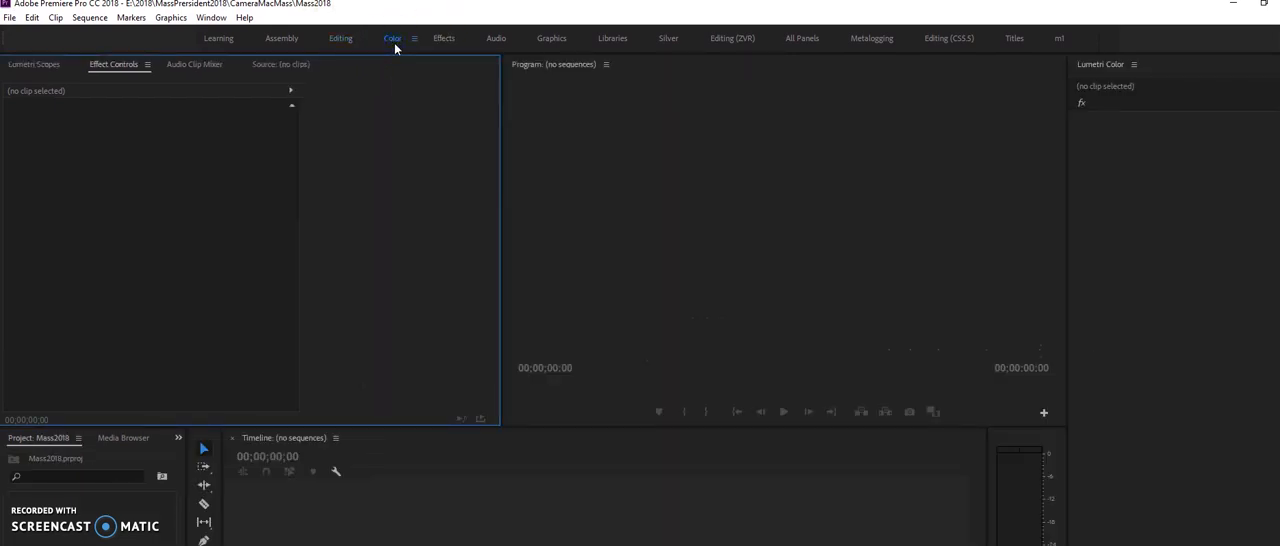
{"action": "left_click", "coordinate": [437, 40]}
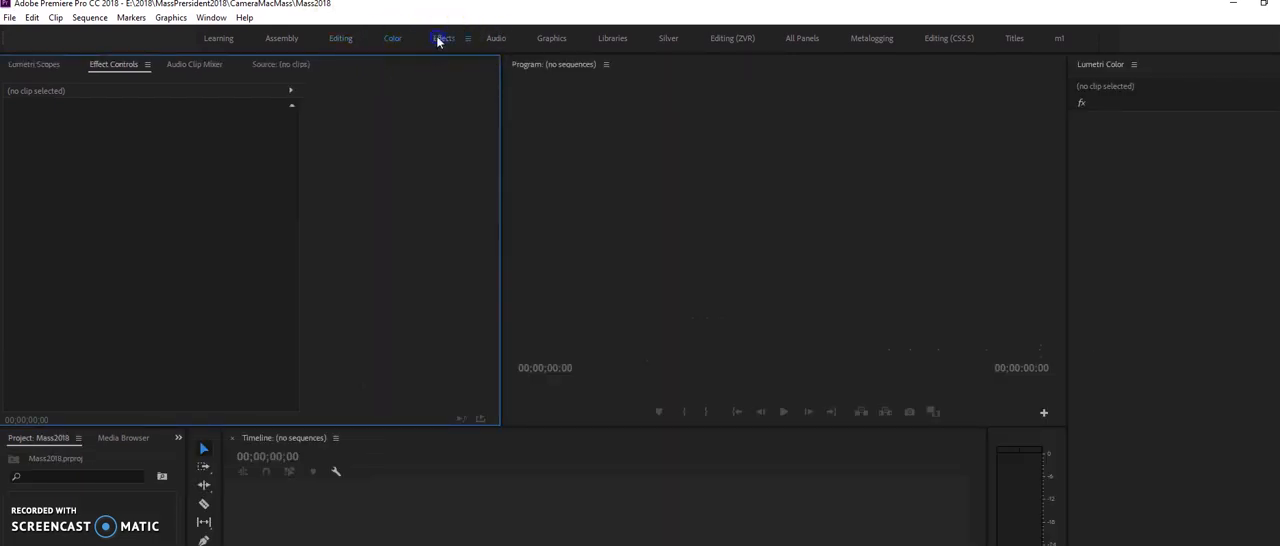
{"action": "left_click", "coordinate": [498, 40]}
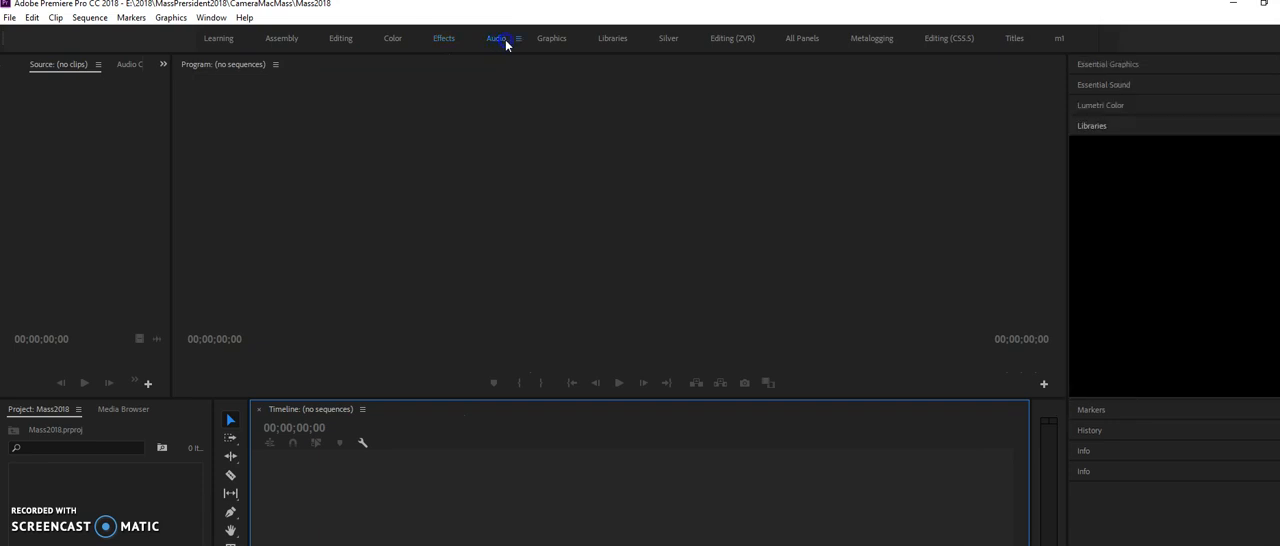
{"action": "left_click", "coordinate": [549, 40]}
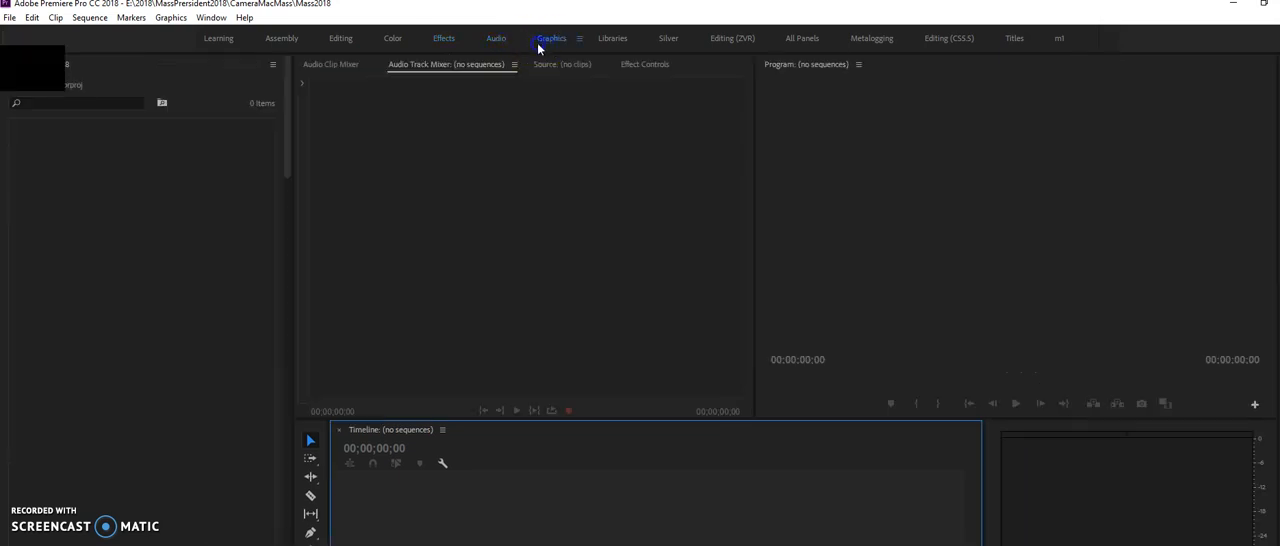
{"action": "left_click", "coordinate": [281, 40]}
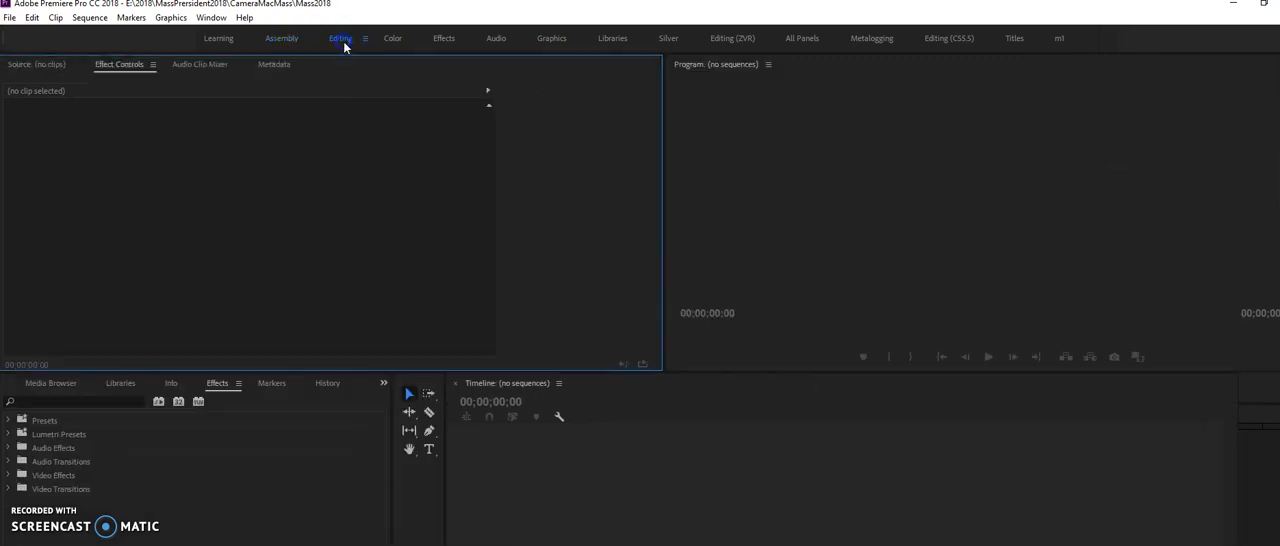
{"action": "left_click", "coordinate": [281, 40]}
{"action": "left_click", "coordinate": [225, 46]}
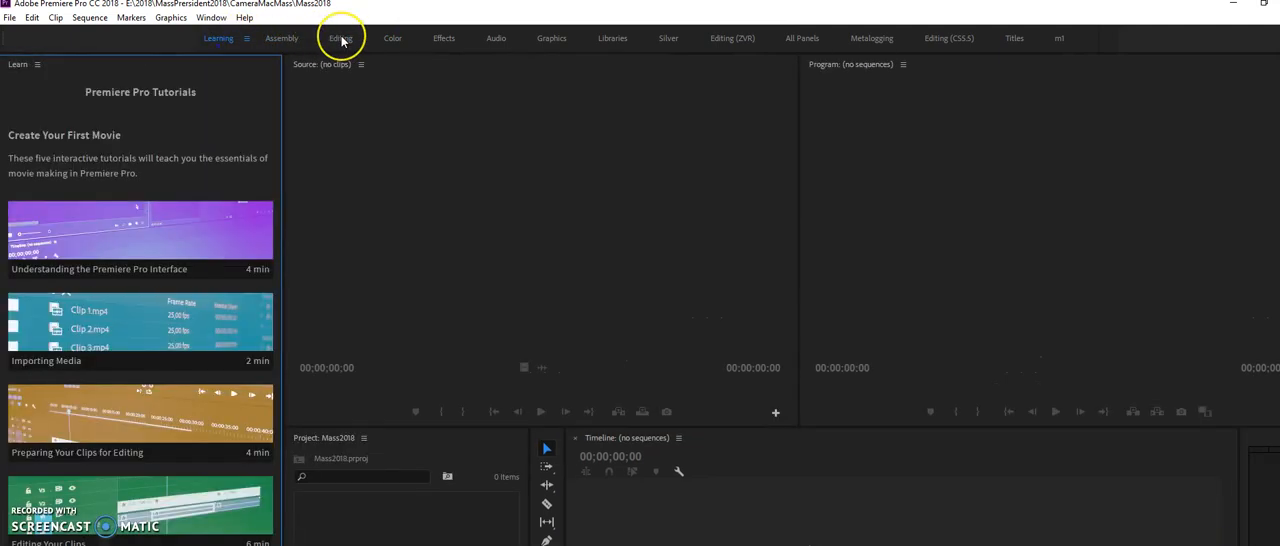
{"action": "left_click", "coordinate": [603, 42]}
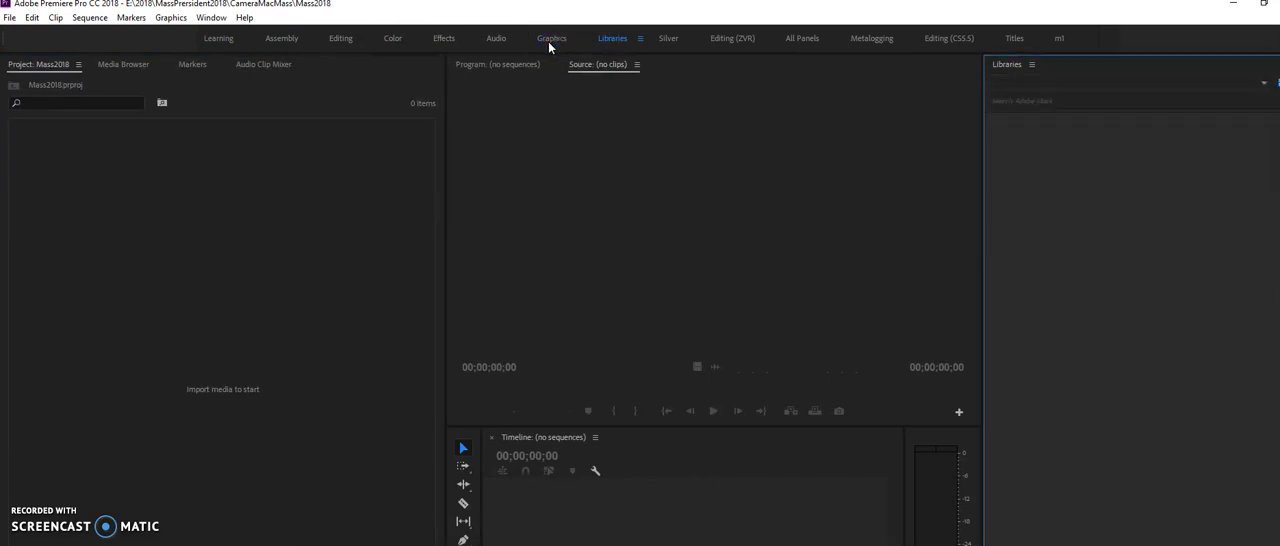
{"action": "left_click", "coordinate": [549, 45]}
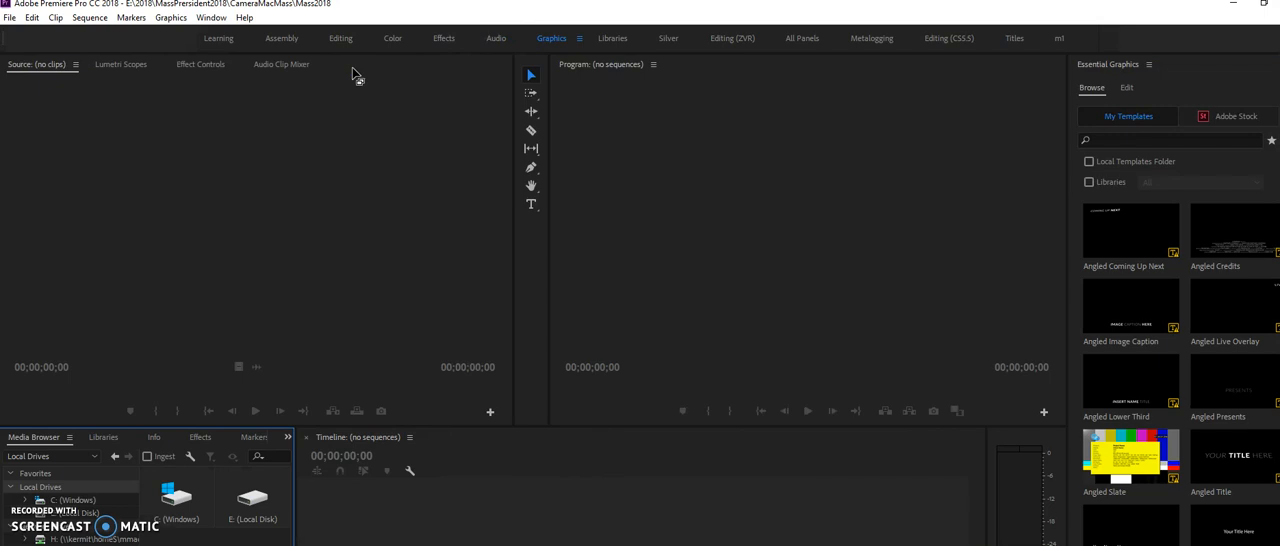
Import all the video clips from 00000 through 00225 in the CameraMacMass folder into the project
{"action": "left_click", "coordinate": [9, 17]}
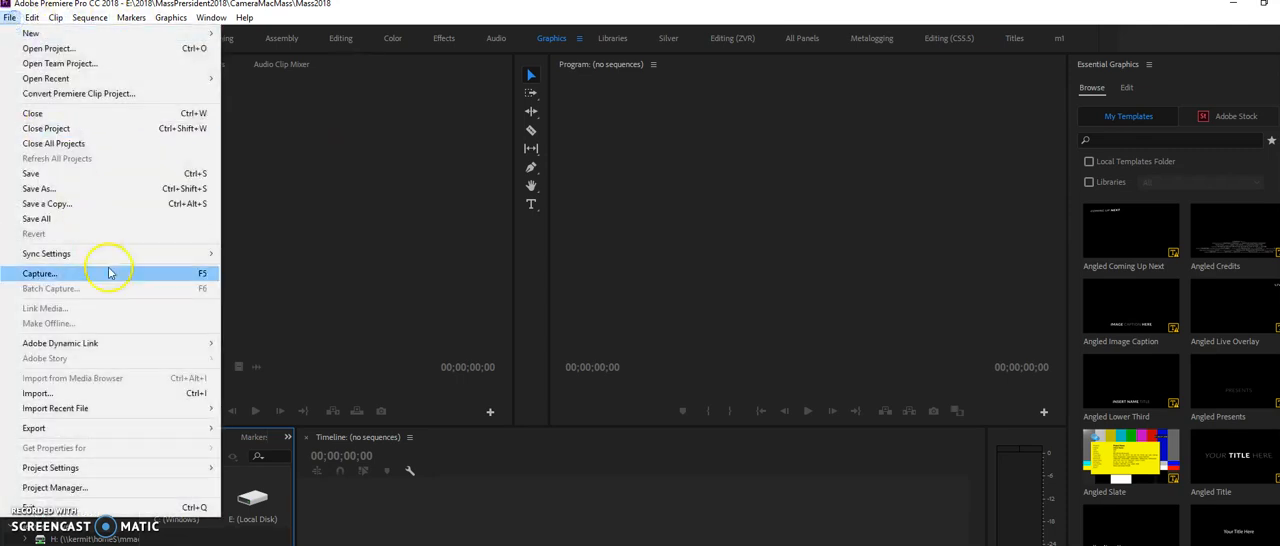
{"action": "left_click", "coordinate": [122, 394]}
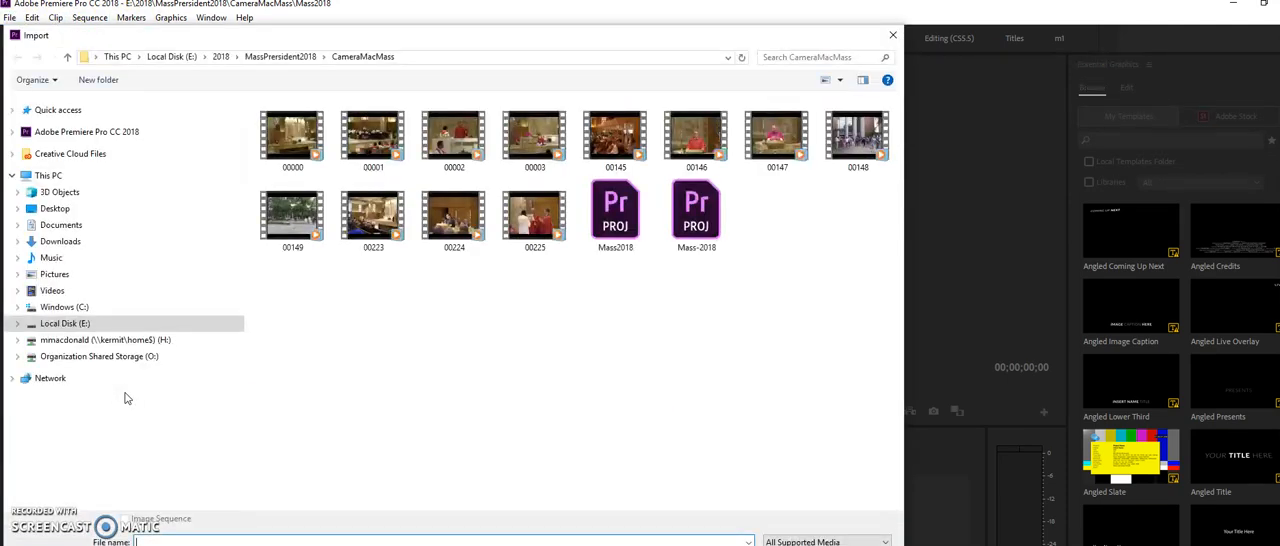
{"action": "left_click", "coordinate": [268, 143]}
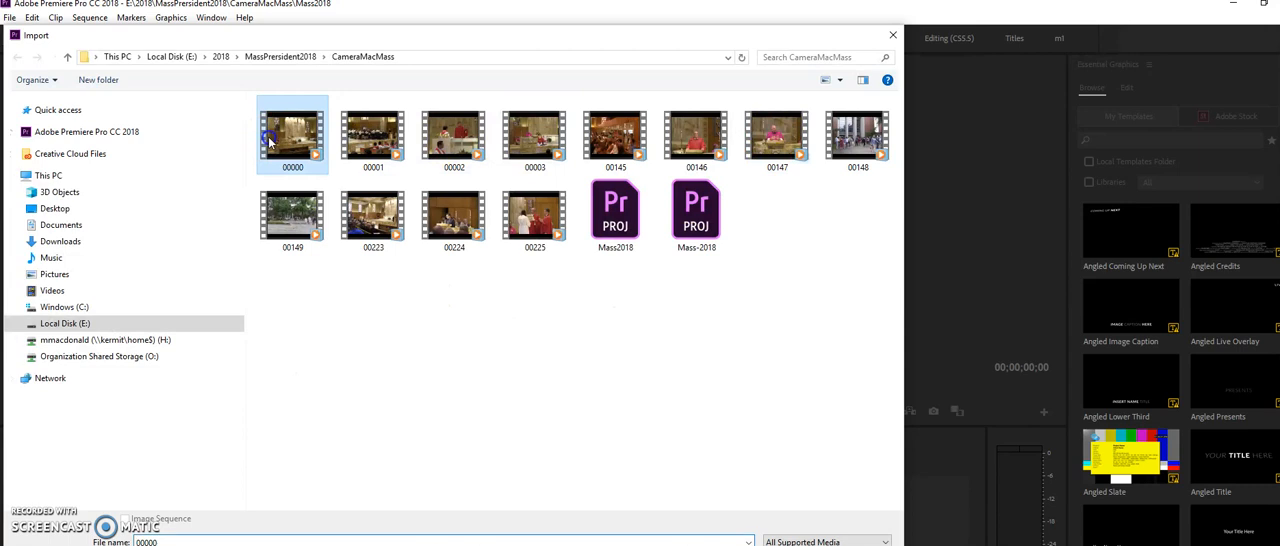
{"action": "left_click", "coordinate": [540, 225], "text": "shift"}
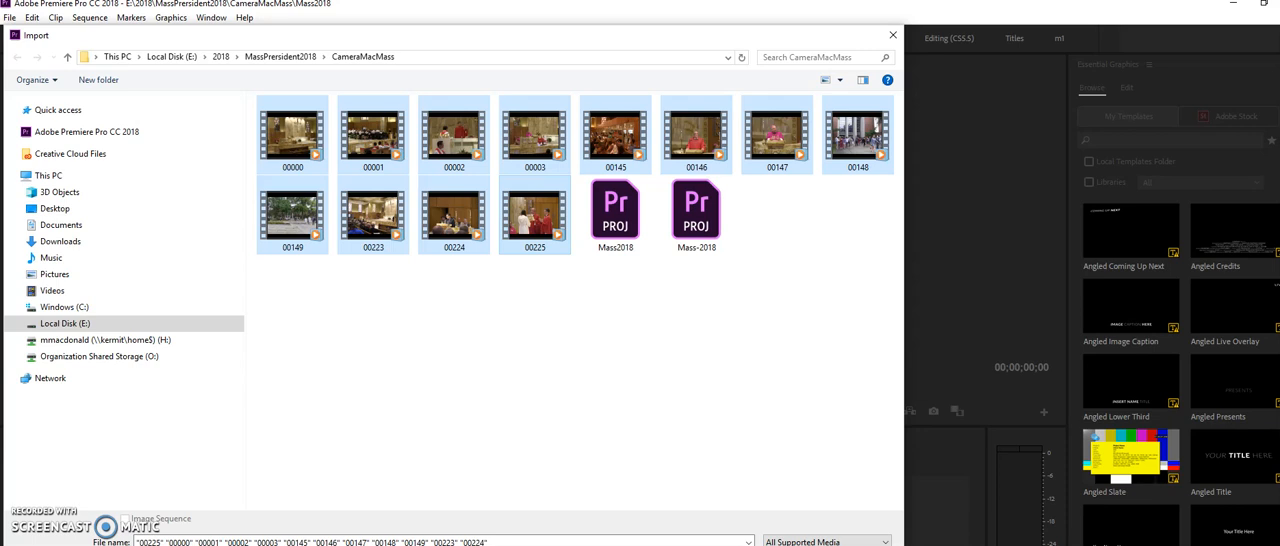
{"action": "key", "text": "Return"}
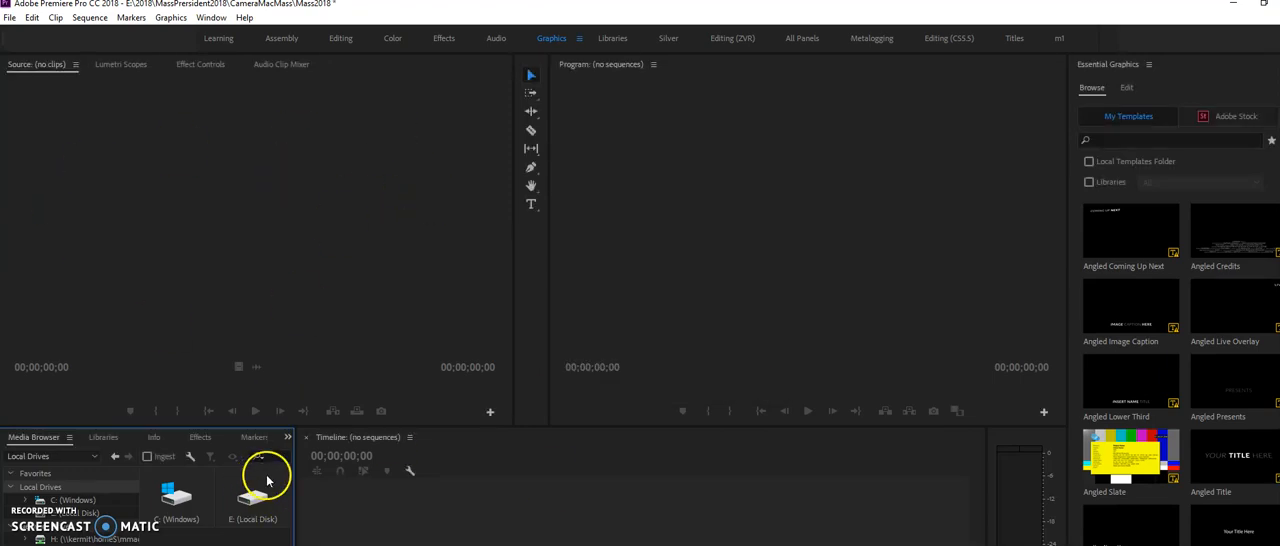
Switch to the Assembly workspace, show the project's imported clips and slightly narrow their panel
{"action": "left_click", "coordinate": [104, 438]}
{"action": "left_click", "coordinate": [203, 66]}
{"action": "left_click", "coordinate": [337, 44]}
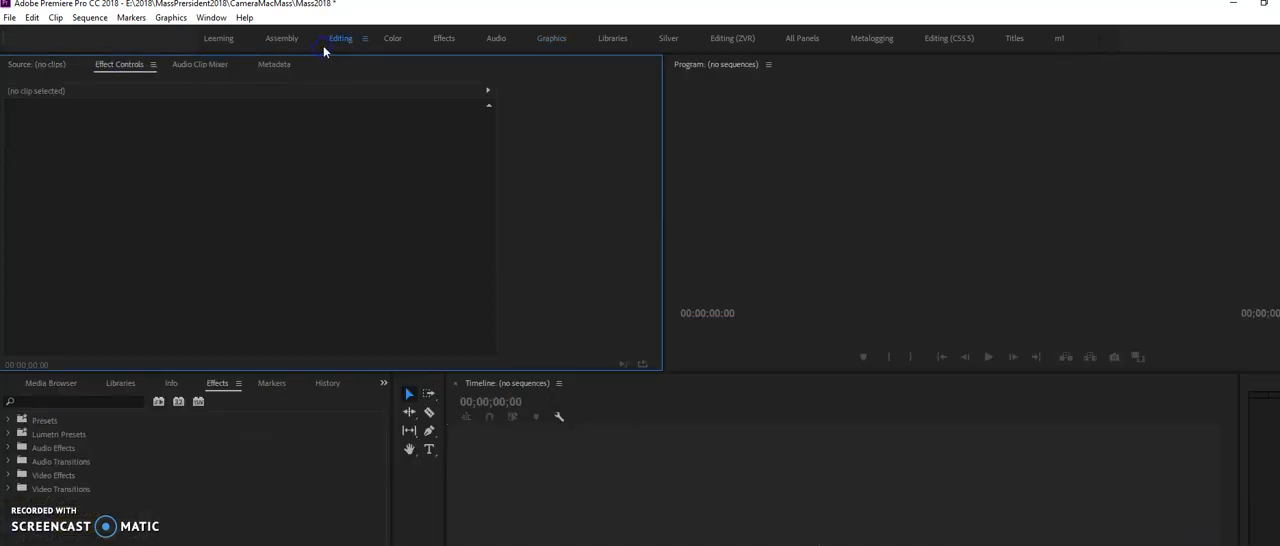
{"action": "left_click", "coordinate": [284, 39]}
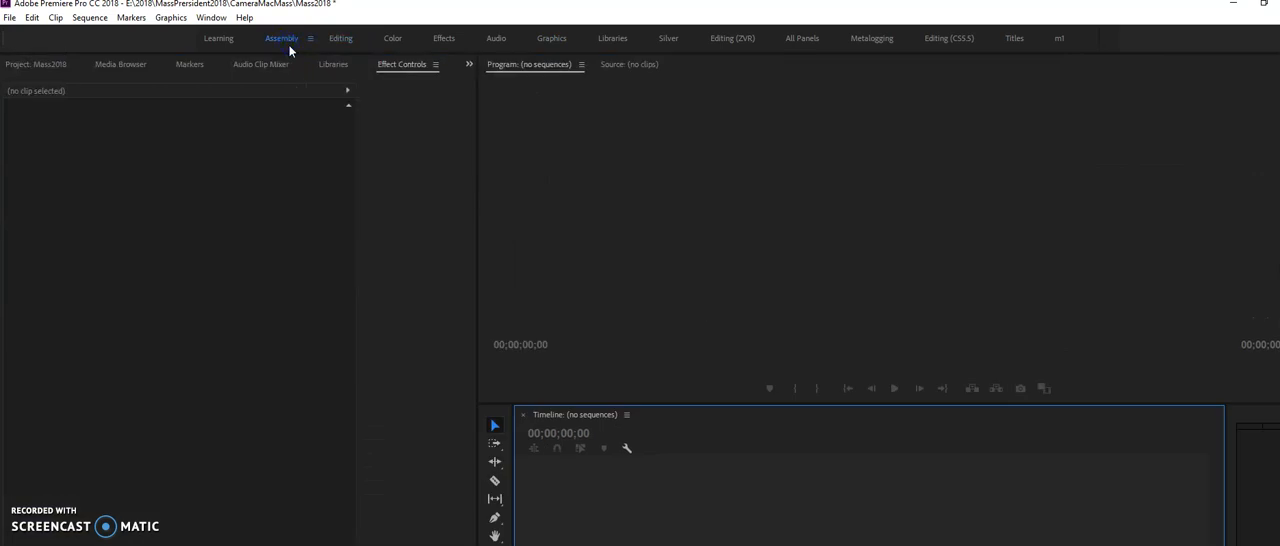
{"action": "left_click", "coordinate": [36, 64]}
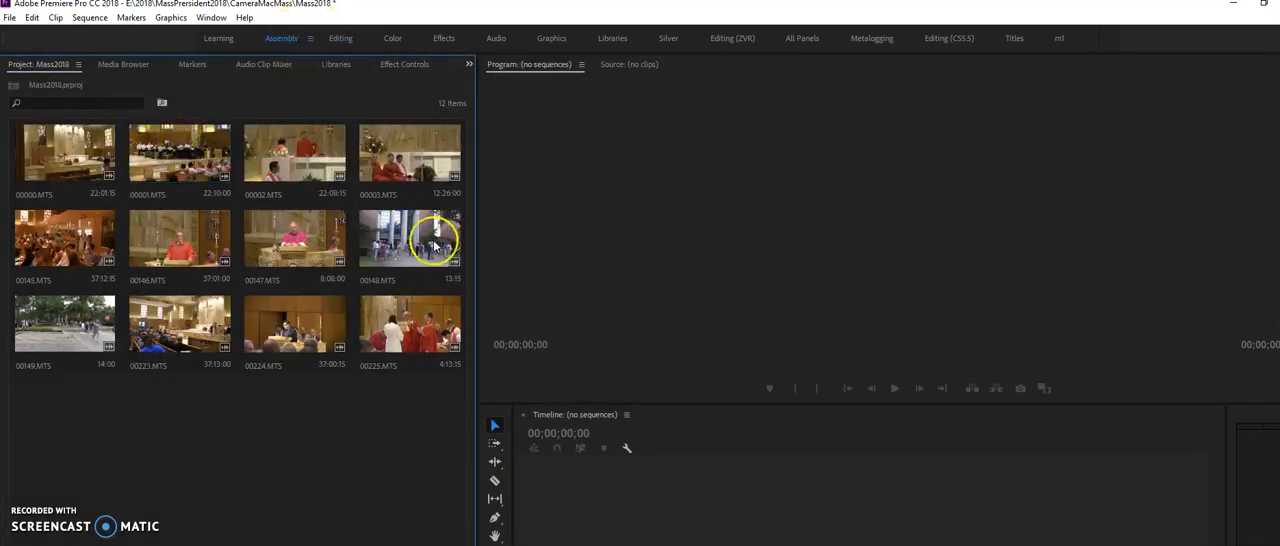
{"action": "left_click_drag", "start_coordinate": [475, 286], "coordinate": [466, 280]}
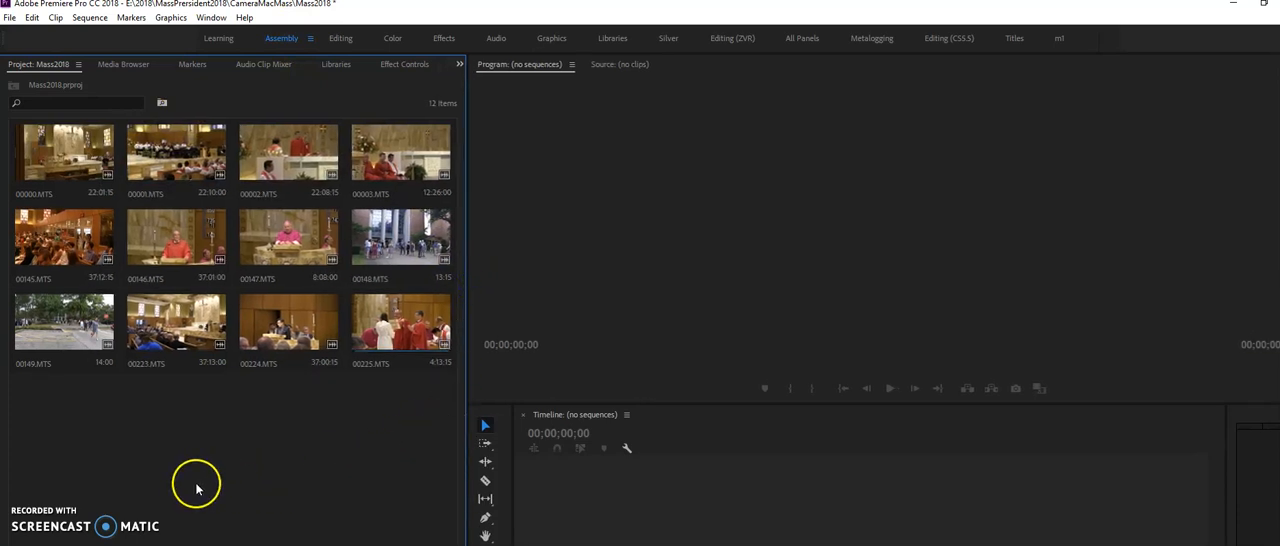
Create a sequence by placing clip 00000.MTS in the empty timeline and play a sample from about 00:01:28
{"action": "left_click_drag", "start_coordinate": [44, 152], "coordinate": [525, 478]}
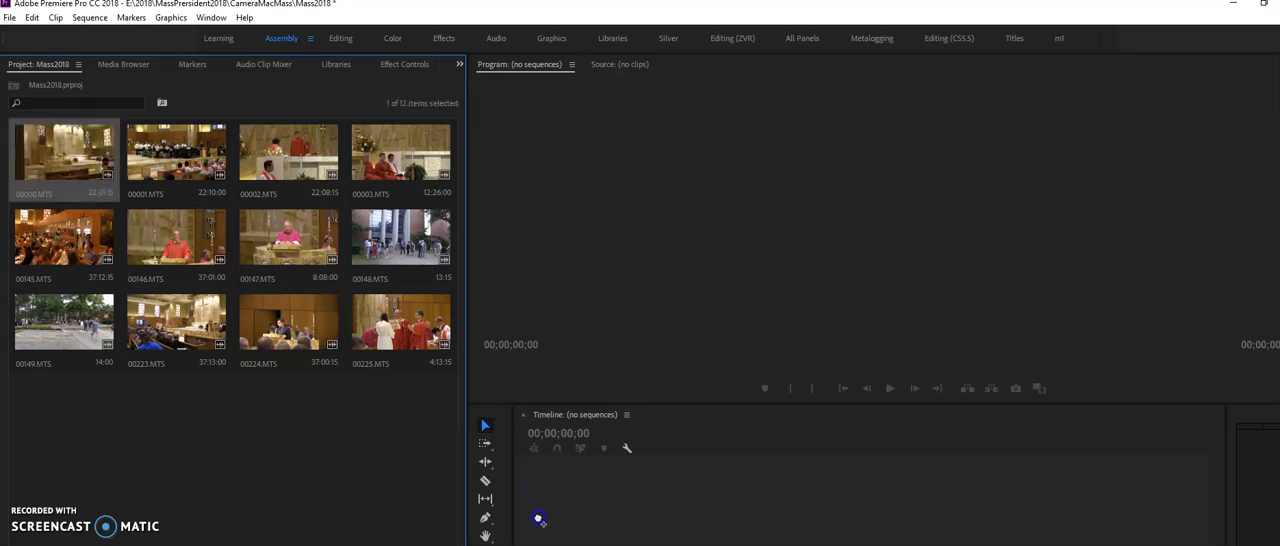
{"action": "left_click_drag", "start_coordinate": [535, 513], "coordinate": [535, 513]}
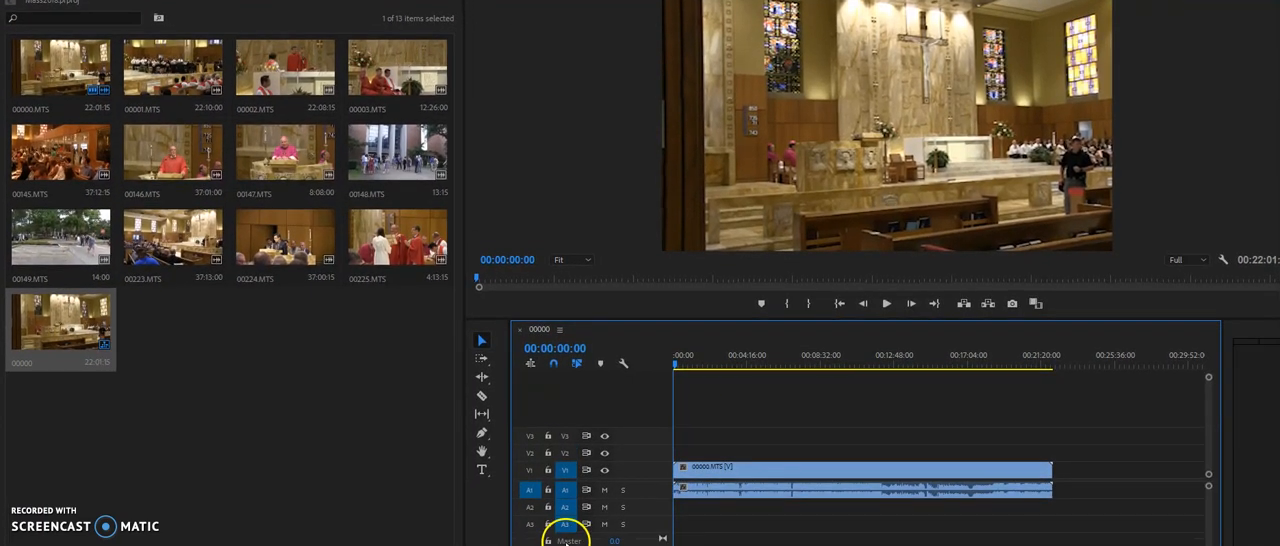
{"action": "mouse_move", "coordinate": [699, 357]}
{"action": "left_mouse_down"}
{"action": "mouse_move", "coordinate": [711, 358]}
{"action": "mouse_move", "coordinate": [674, 367]}
{"action": "mouse_move", "coordinate": [698, 371]}
{"action": "left_mouse_up"}
{"action": "key", "text": "space"}
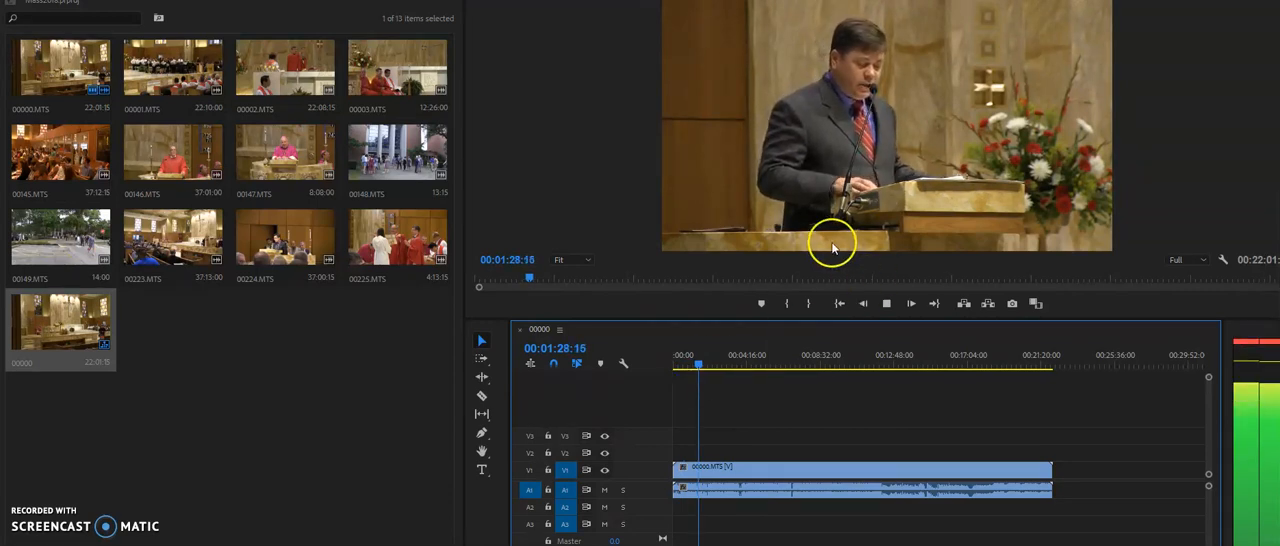
{"action": "key", "text": "space"}
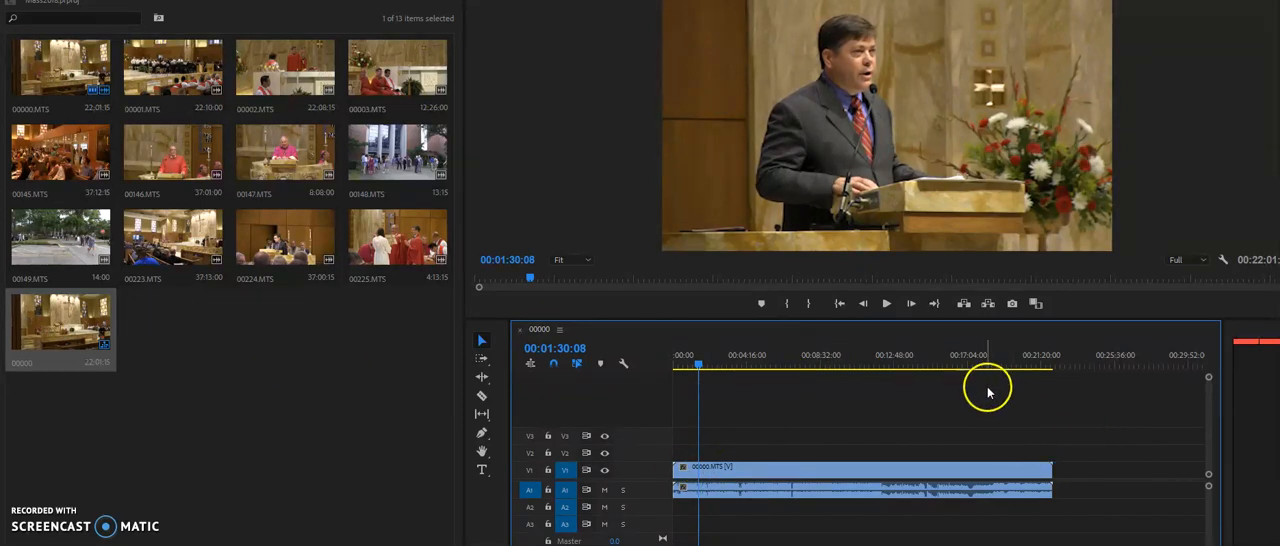
Return to the start of the sequence and preview its opening seconds
{"action": "left_click", "coordinate": [701, 366]}
{"action": "left_click_drag", "start_coordinate": [701, 366], "coordinate": [649, 376]}
{"action": "key", "text": "space"}
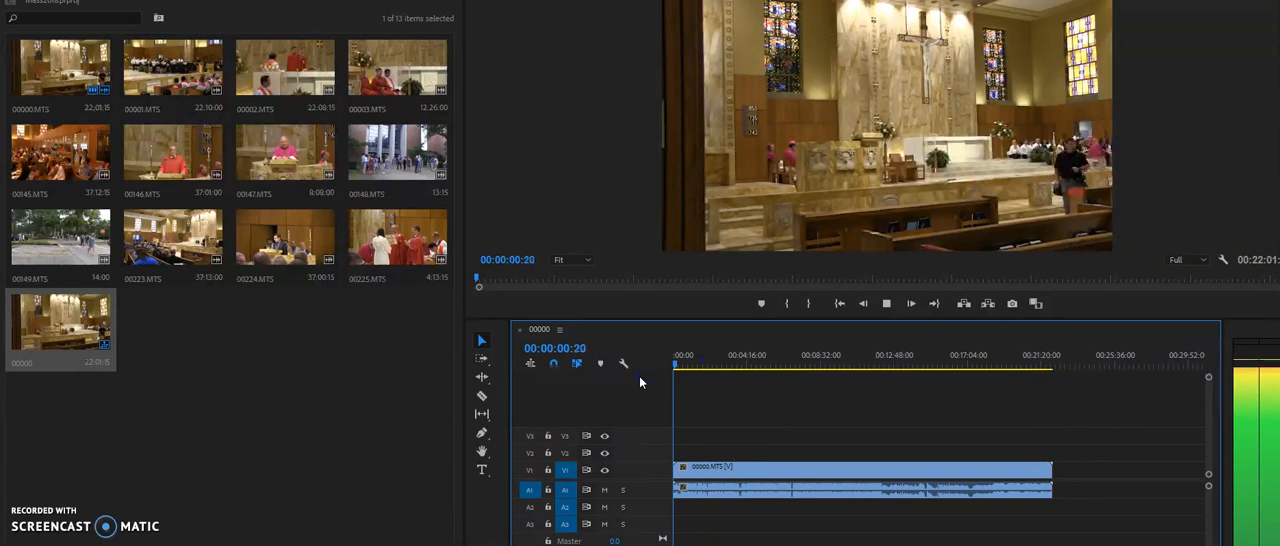
{"action": "key", "text": "="}
{"action": "key", "text": "space"}
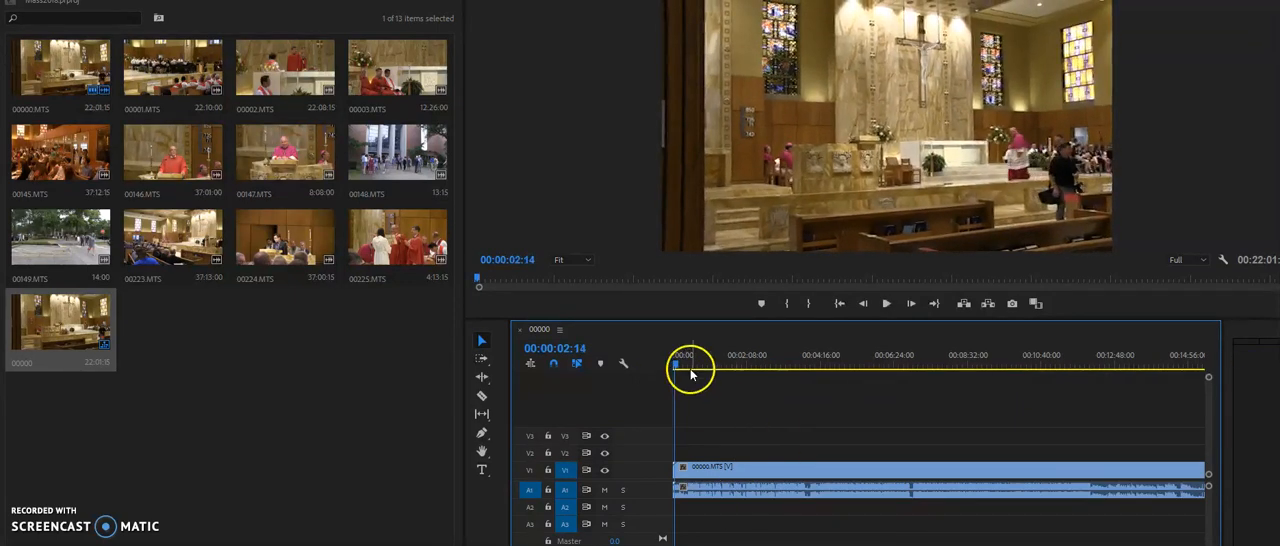
Find the point at 00:00:16:11 and trim the start of clip 00000.MTS to it
{"action": "left_click_drag", "start_coordinate": [691, 368], "coordinate": [827, 353]}
{"action": "key", "text": "space"}
{"action": "key", "text": "="}
{"action": "key", "text": "="}
{"action": "key", "text": "="}
{"action": "key", "text": "="}
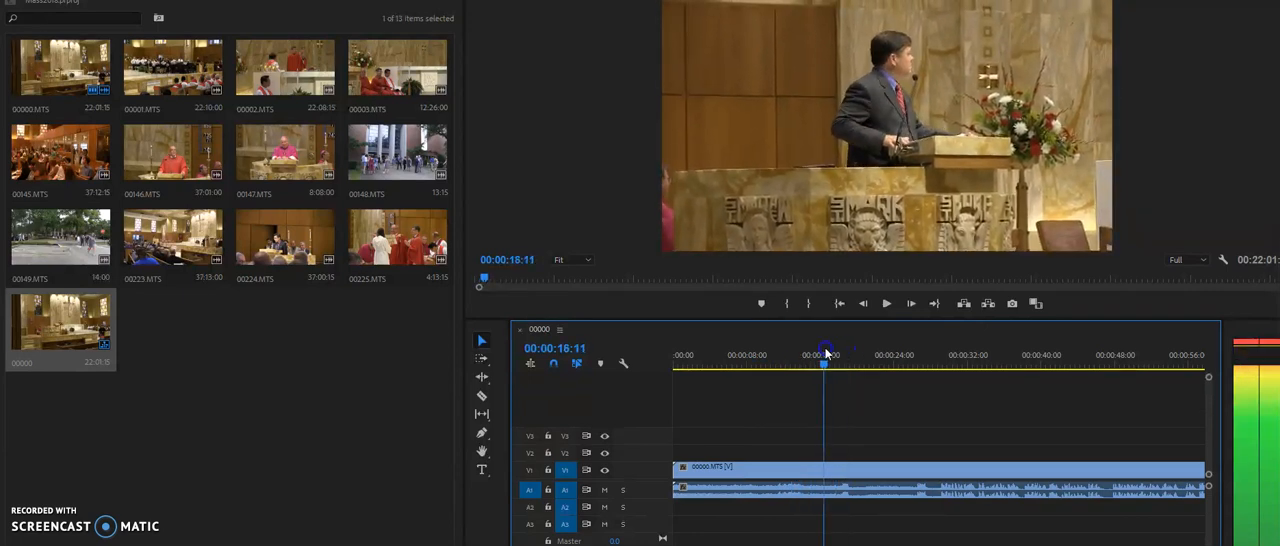
{"action": "left_click_drag", "start_coordinate": [677, 469], "coordinate": [821, 470]}
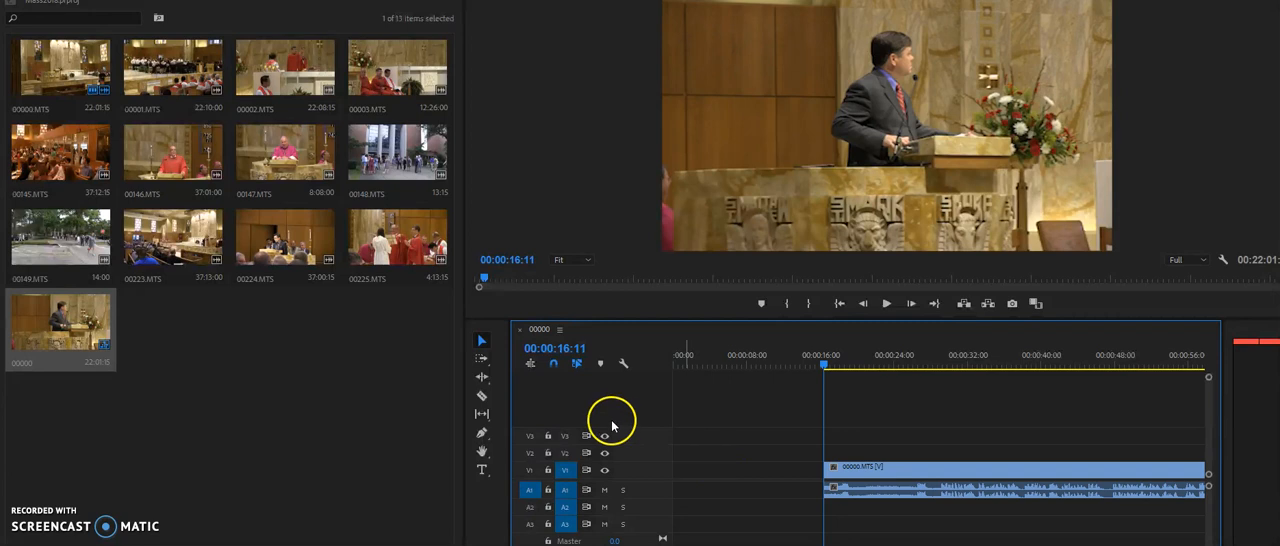
Move the trimmed 00000.MTS clip earlier on the timeline so it starts at about 3 seconds
{"action": "left_click", "coordinate": [481, 397]}
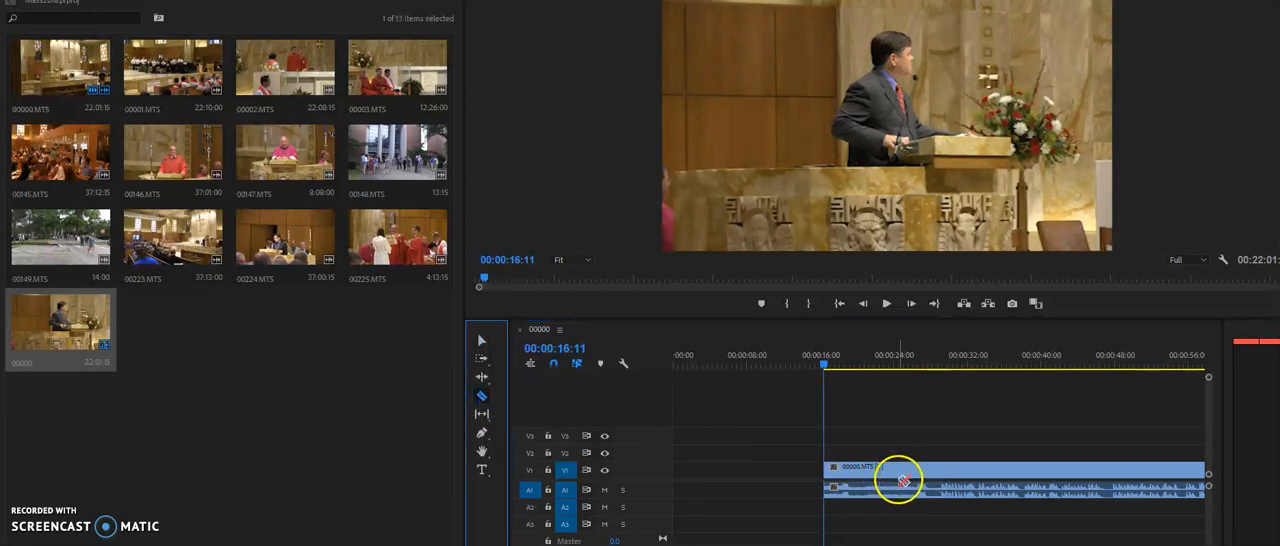
{"action": "left_click", "coordinate": [481, 340]}
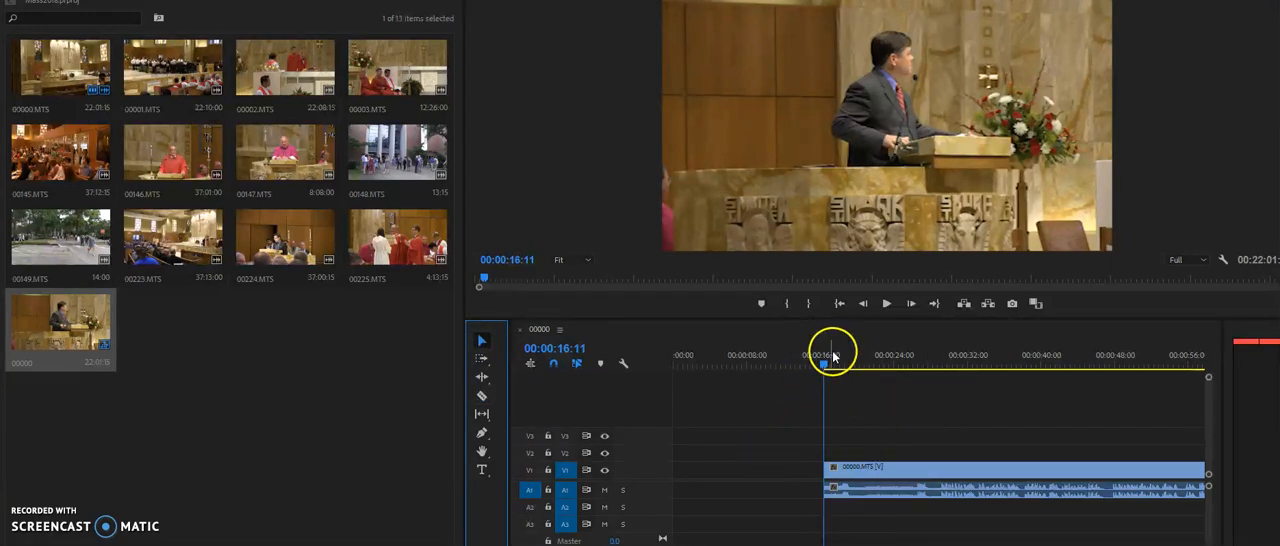
{"action": "left_click", "coordinate": [908, 470]}
{"action": "left_click_drag", "start_coordinate": [943, 470], "coordinate": [788, 475]}
Play the clip's opening to about 00:00:06:25 and ripple-trim more footage from its start
{"action": "left_click_drag", "start_coordinate": [702, 354], "coordinate": [631, 364]}
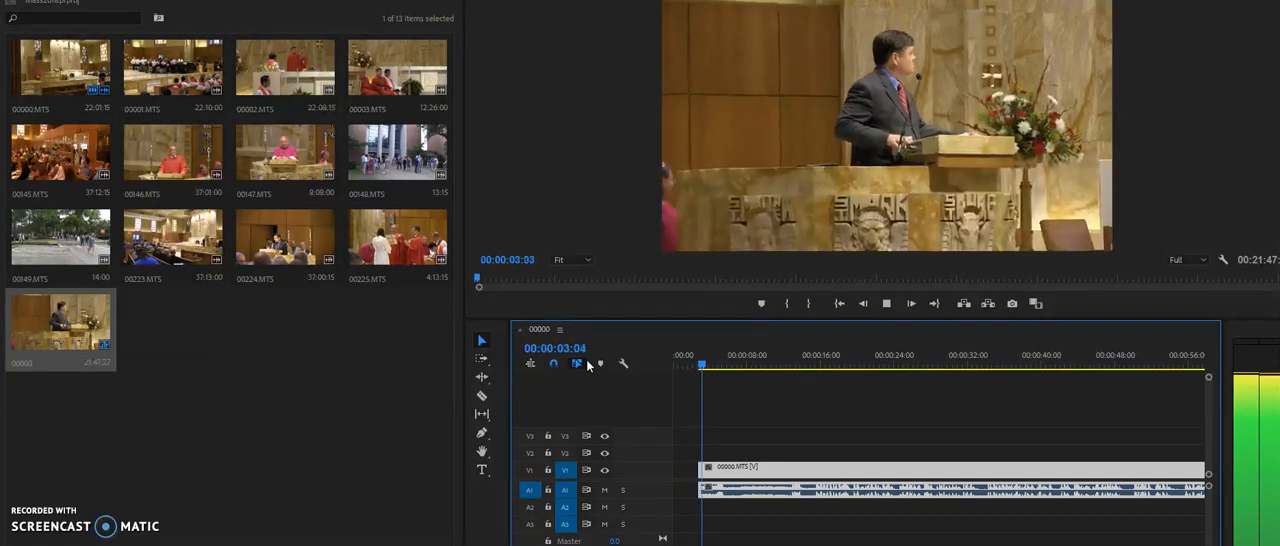
{"action": "key", "text": "space"}
{"action": "key", "text": "space"}
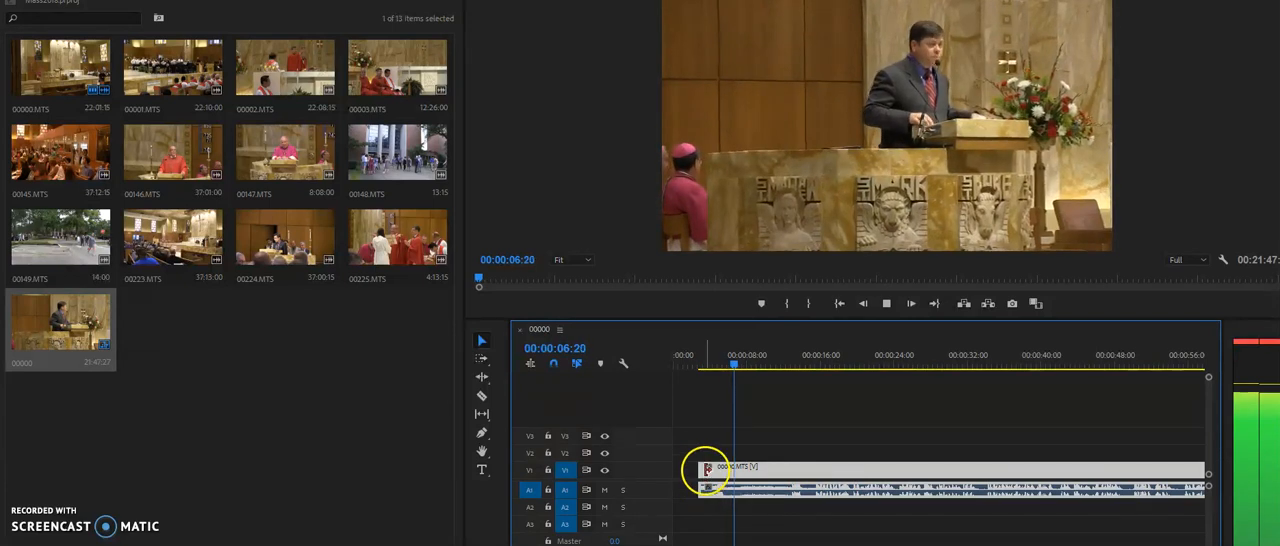
{"action": "left_click_drag", "start_coordinate": [699, 467], "coordinate": [752, 468]}
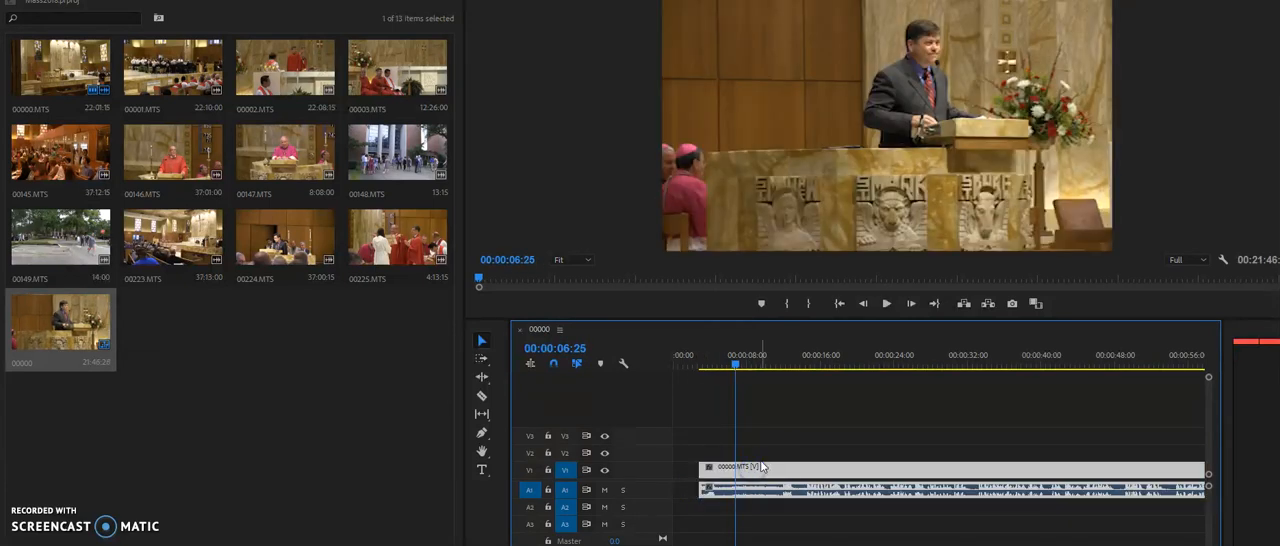
Append clips 00001.MTS, 00002.MTS and 00003.MTS end to end after 00000.MTS on tracks V1 and A1
{"action": "key", "text": "minus"}
{"action": "key", "text": "minus"}
{"action": "key", "text": "minus"}
{"action": "key", "text": "minus"}
{"action": "key", "text": "minus"}
{"action": "key", "text": "minus"}
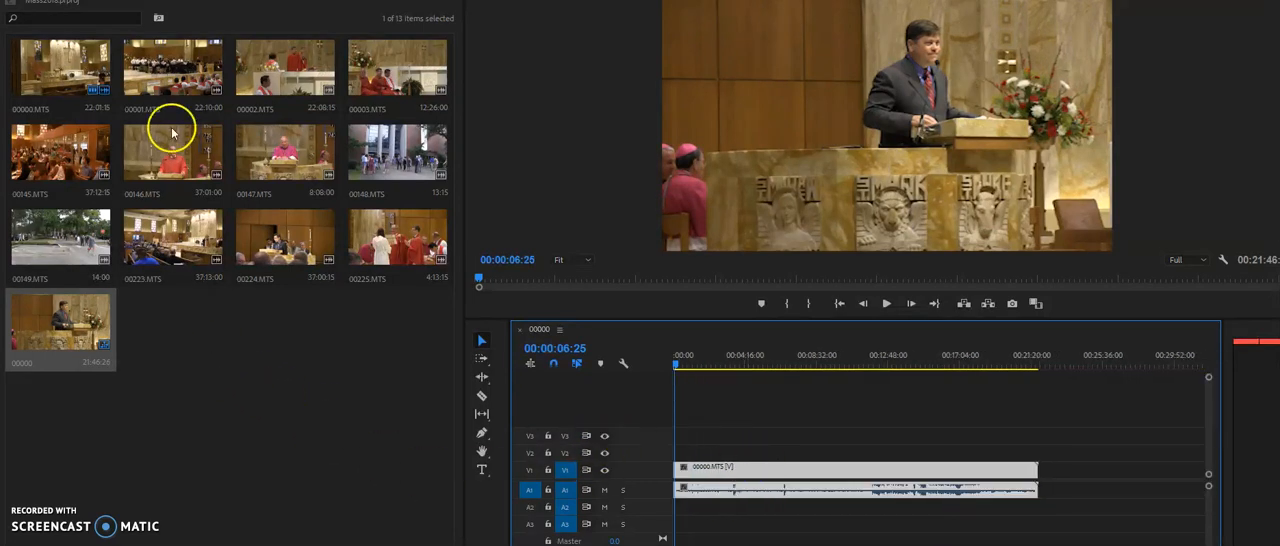
{"action": "left_click_drag", "start_coordinate": [163, 77], "coordinate": [1047, 494]}
{"action": "key", "text": "minus"}
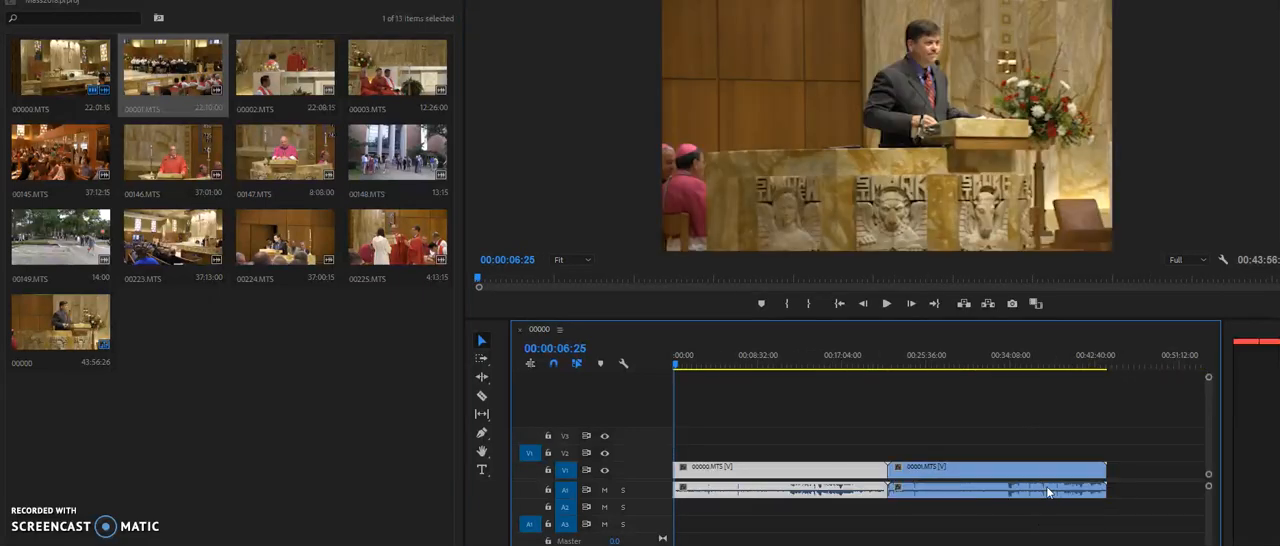
{"action": "left_click_drag", "start_coordinate": [263, 63], "coordinate": [1115, 485]}
{"action": "key", "text": "minus"}
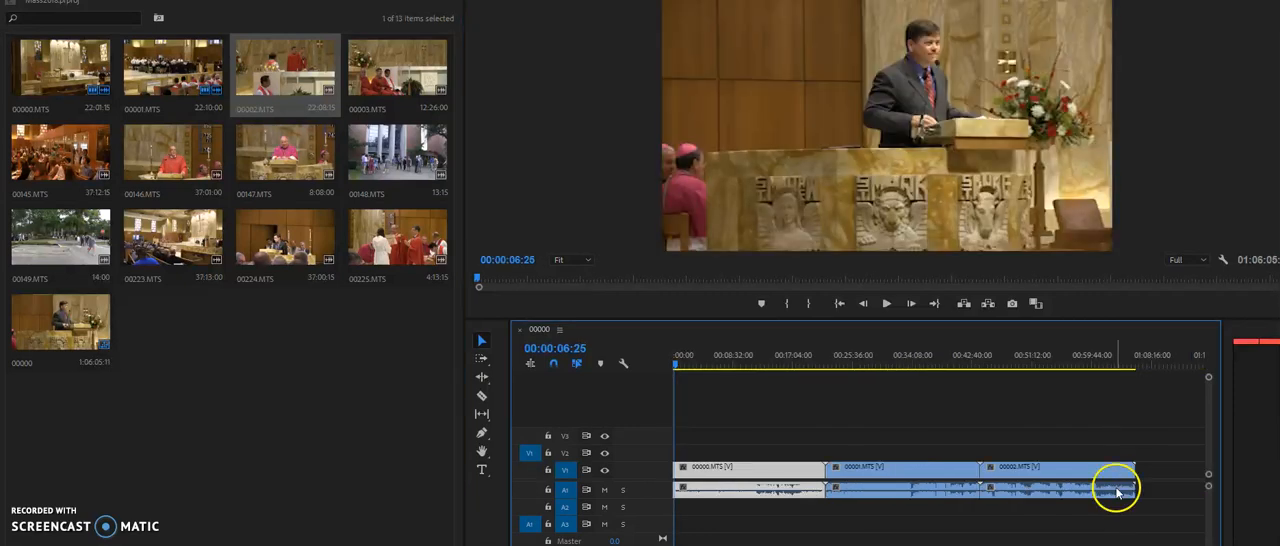
{"action": "left_click_drag", "start_coordinate": [371, 63], "coordinate": [1141, 493]}
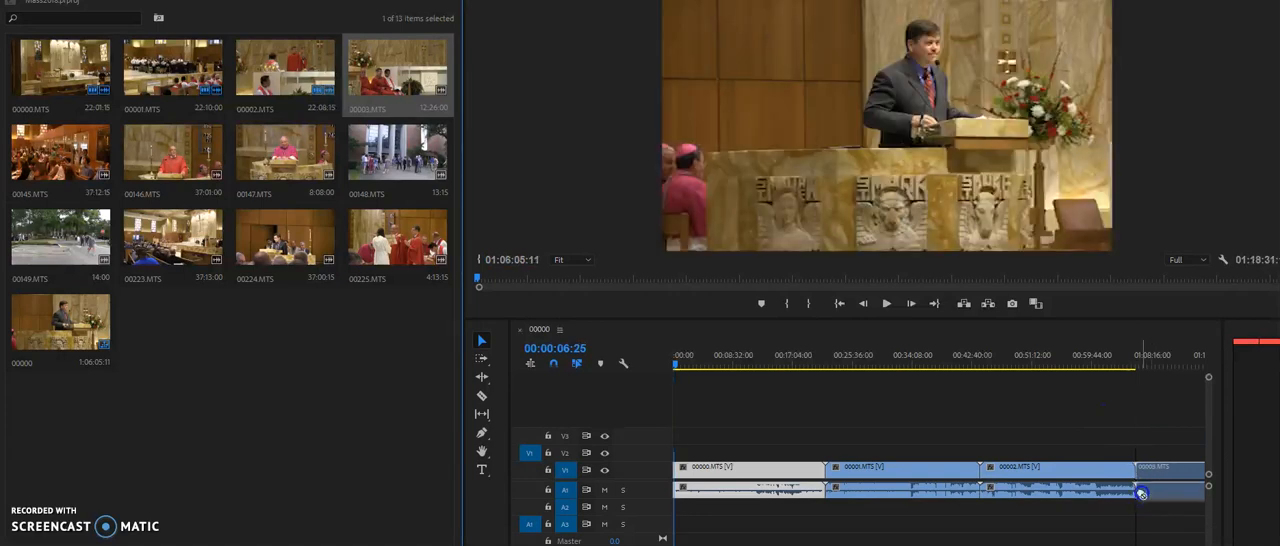
{"action": "key", "text": "minus"}
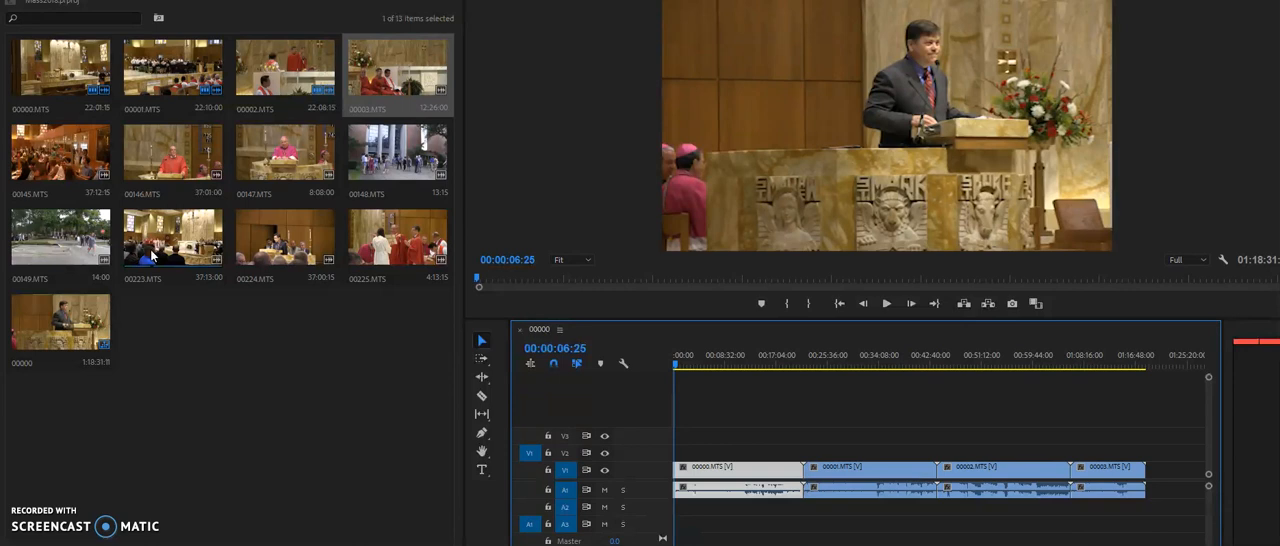
Add clip 00223.MTS on track V2, above the beginning of 00000.MTS
{"action": "left_click_drag", "start_coordinate": [153, 258], "coordinate": [1215, 472]}
{"action": "left_click_drag", "start_coordinate": [1183, 497], "coordinate": [688, 458]}
Lock tracks V1 and A1 and move the audio of 00223.MTS up to track A2
{"action": "left_click", "coordinate": [580, 471]}
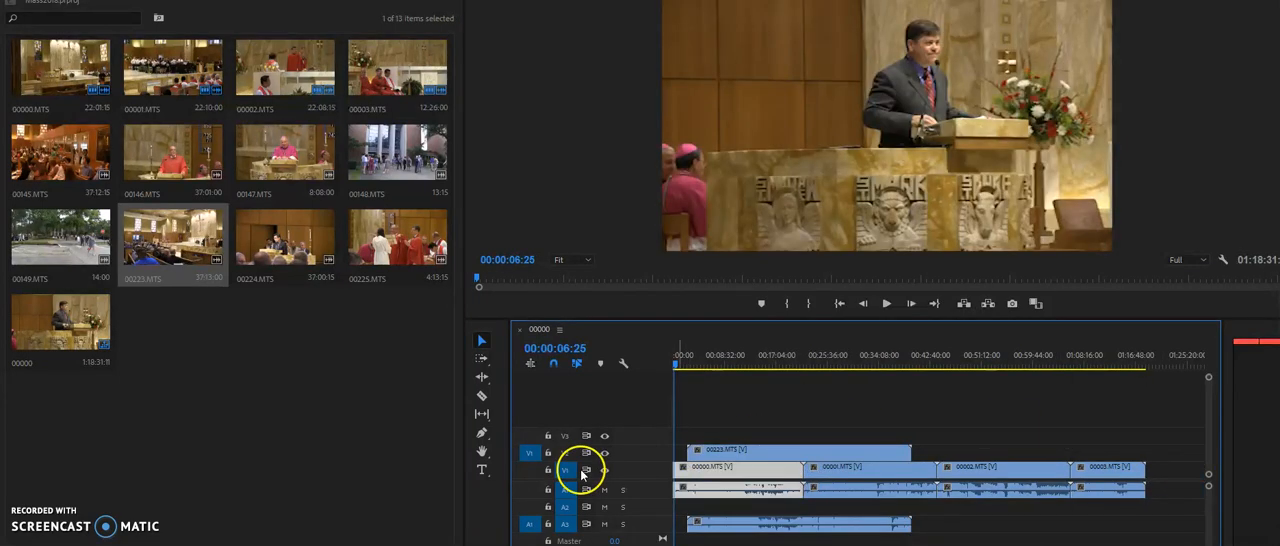
{"action": "left_click", "coordinate": [549, 472]}
{"action": "left_click", "coordinate": [548, 490]}
{"action": "left_click_drag", "start_coordinate": [730, 524], "coordinate": [728, 505]}
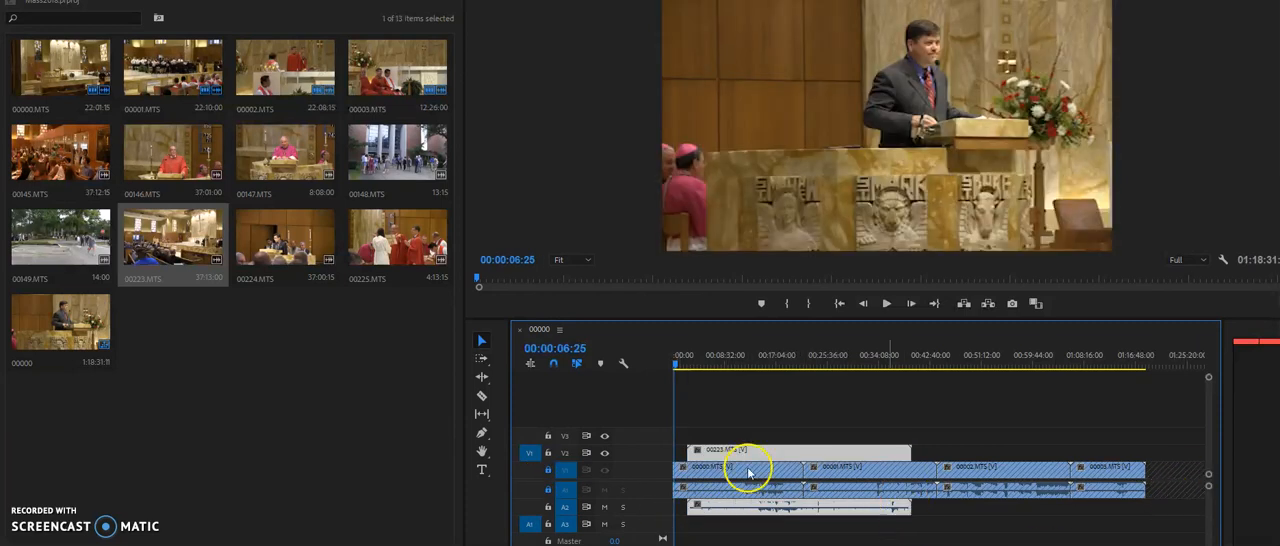
Return to the start of the sequence and play the opening of 00000.MTS to about 00:00:15:29
{"action": "left_click_drag", "start_coordinate": [690, 358], "coordinate": [630, 368]}
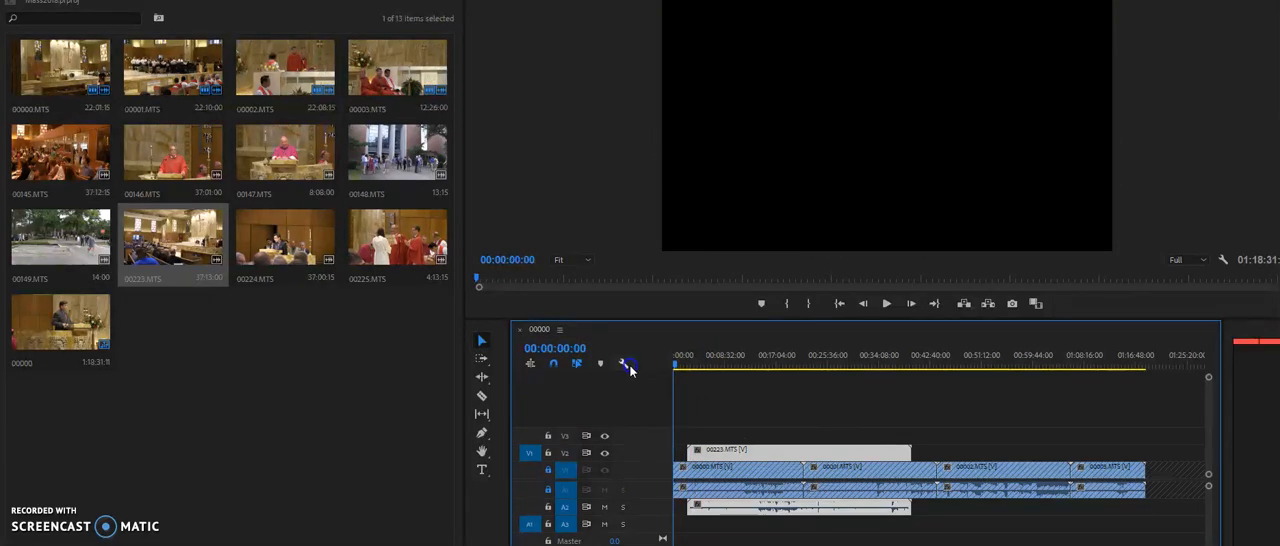
{"action": "key", "text": "equal"}
{"action": "key", "text": "equal"}
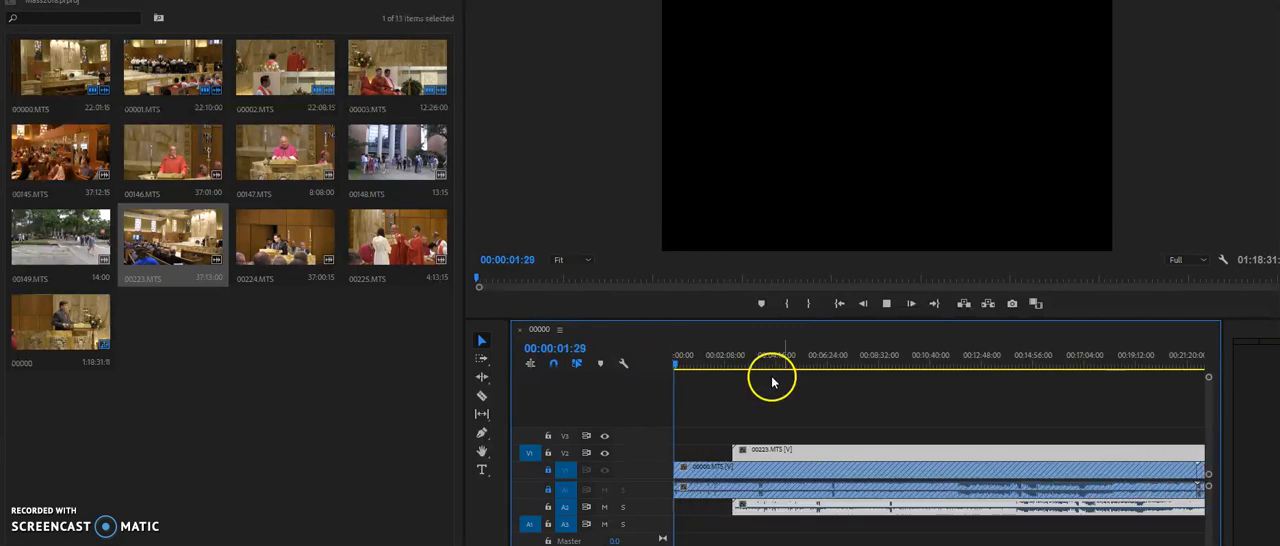
{"action": "key", "text": "space"}
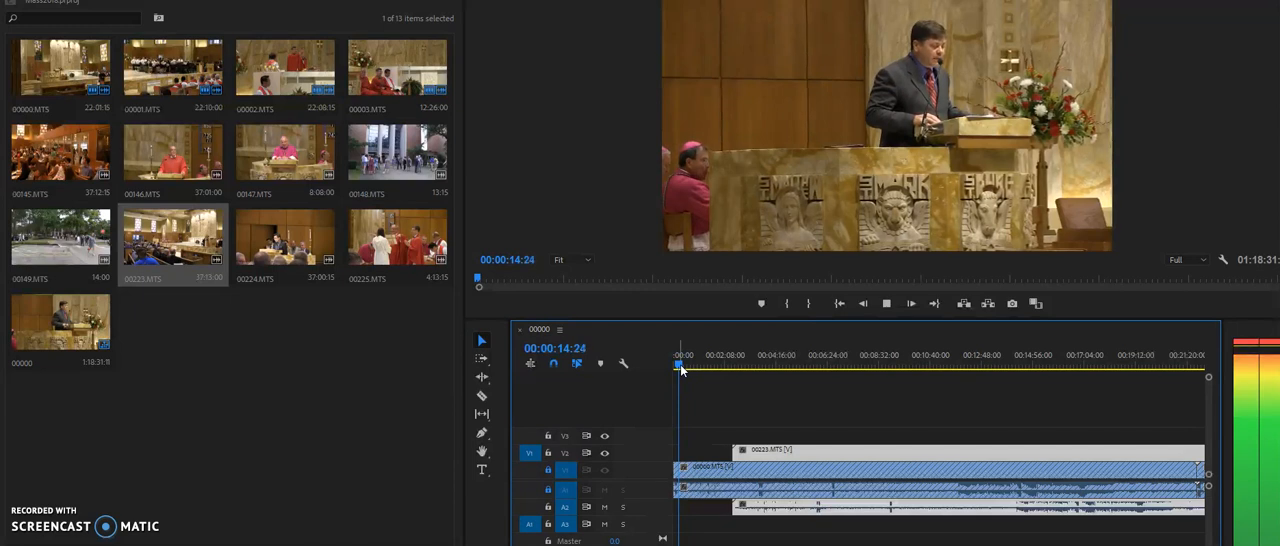
{"action": "left_click", "coordinate": [780, 434]}
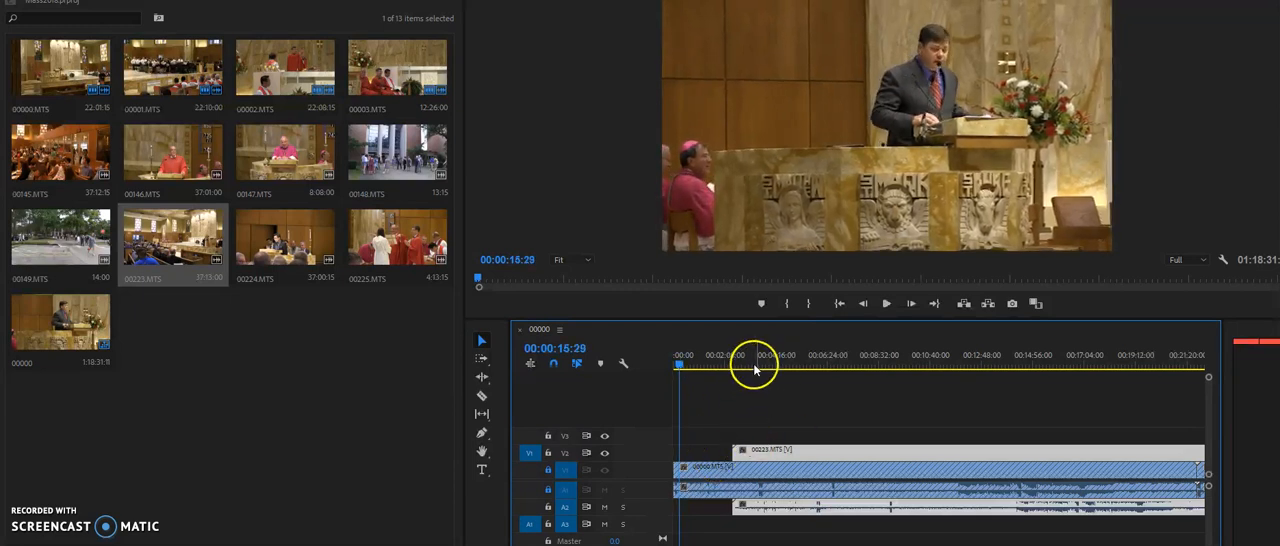
Move 00223.MTS earlier so it starts at about one minute, and play its opening seconds to about 00:01:10:09
{"action": "left_click_drag", "start_coordinate": [790, 452], "coordinate": [754, 452]}
{"action": "left_click_drag", "start_coordinate": [723, 355], "coordinate": [701, 365]}
{"action": "key", "text": "space"}
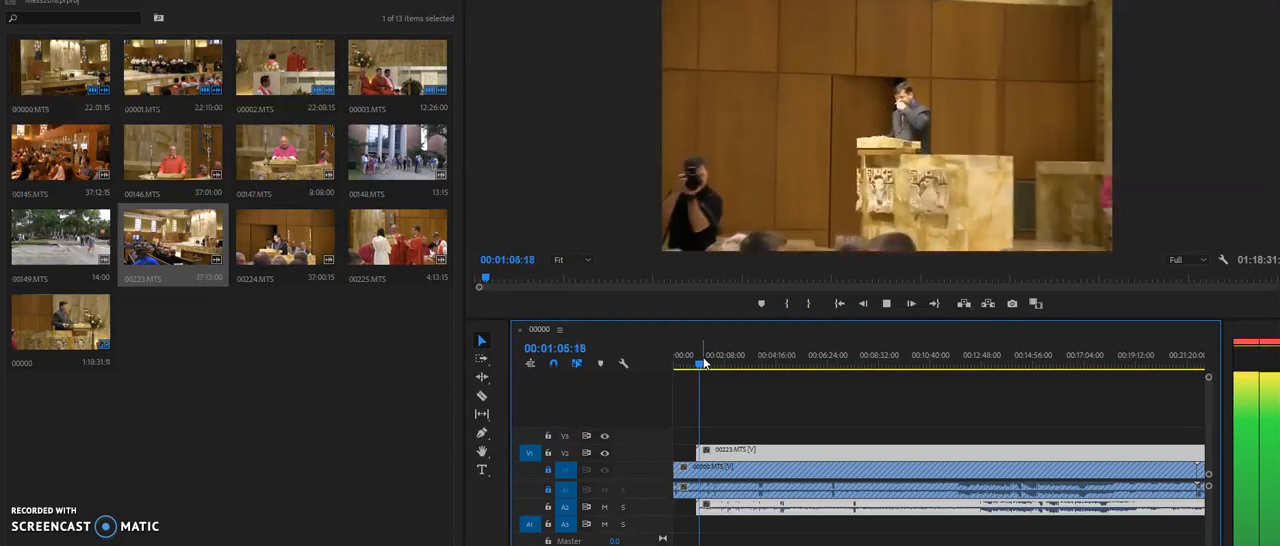
{"action": "key", "text": "="}
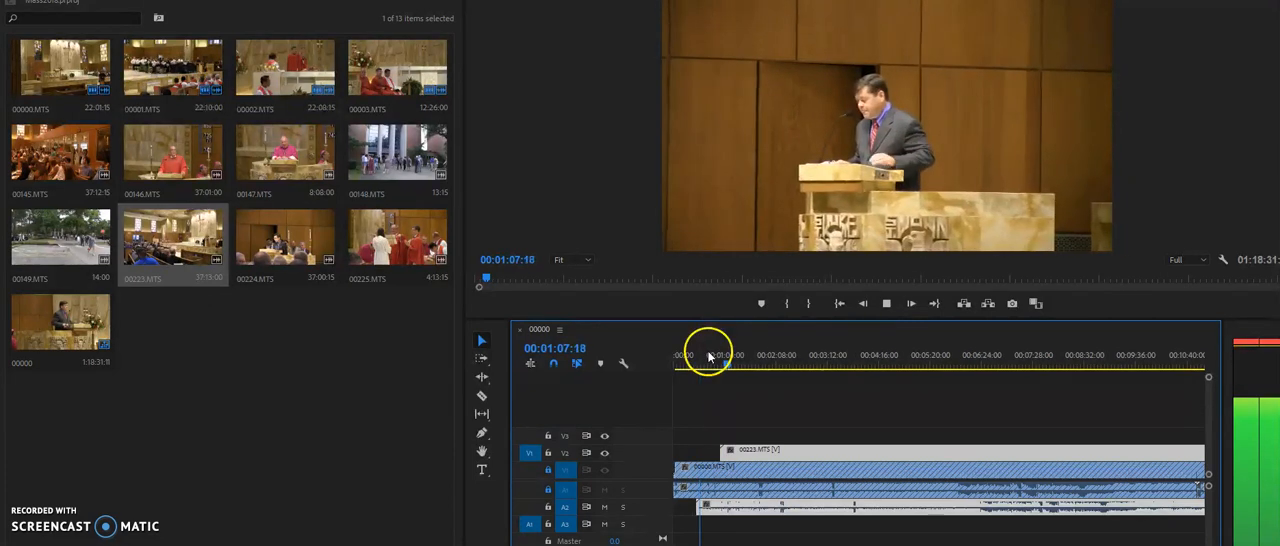
{"action": "key", "text": "="}
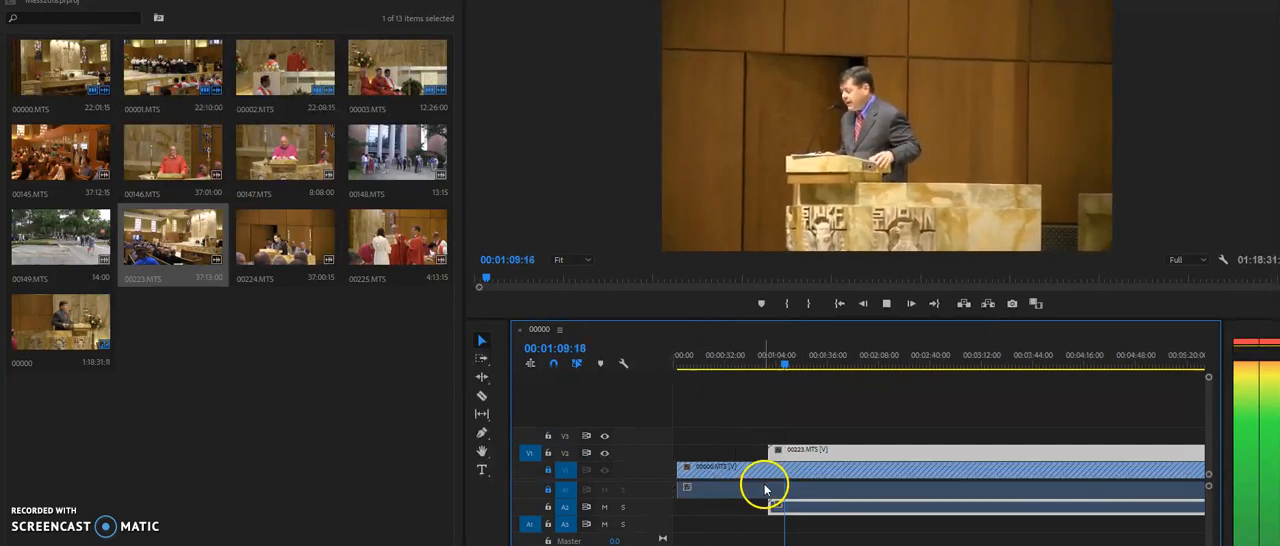
{"action": "key", "text": "space"}
Turn off timeline snapping and move 00223.MTS earlier so it starts at about 13 seconds
{"action": "left_click_drag", "start_coordinate": [773, 451], "coordinate": [736, 457]}
{"action": "left_click", "coordinate": [84, 1]}
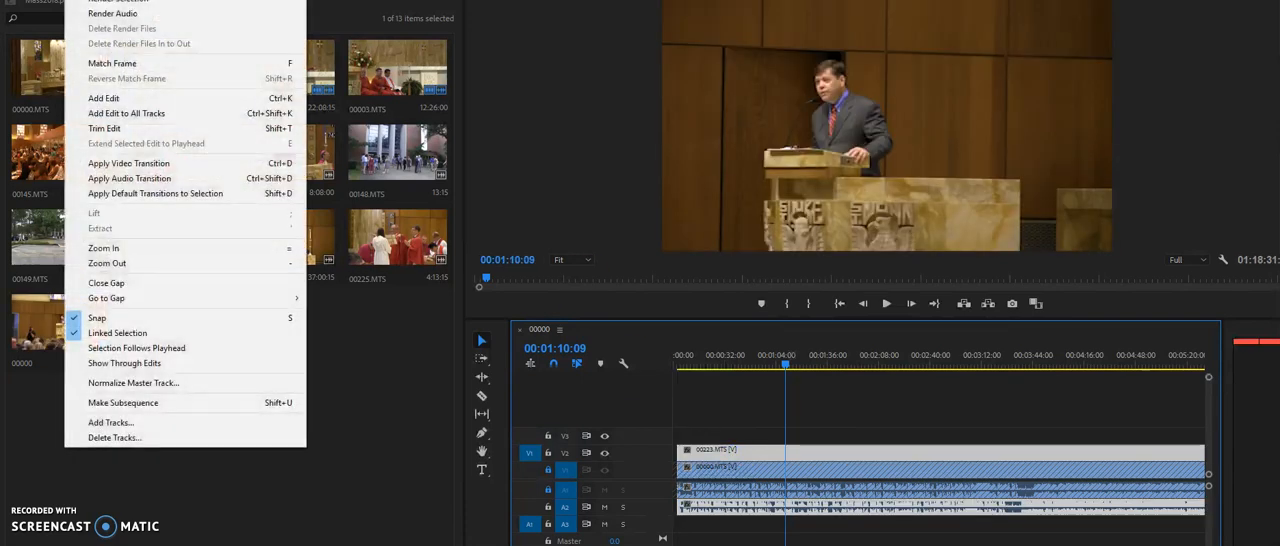
{"action": "left_click", "coordinate": [140, 318]}
{"action": "left_click_drag", "start_coordinate": [744, 451], "coordinate": [752, 452]}
{"action": "key", "text": "="}
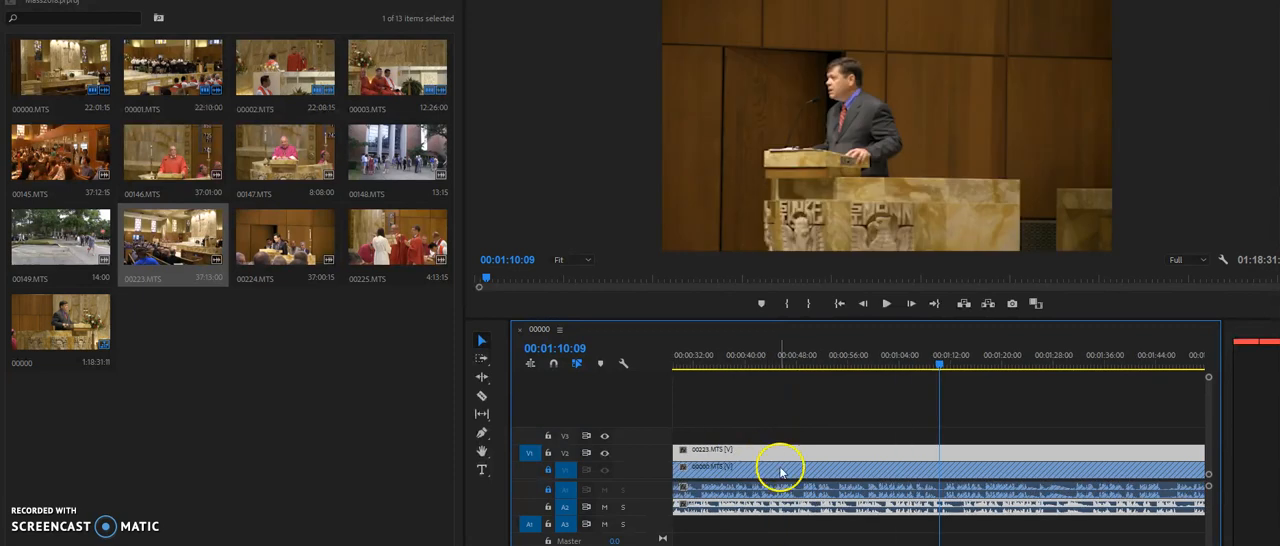
{"action": "key", "text": "-"}
{"action": "key", "text": "-"}
{"action": "key", "text": "-"}
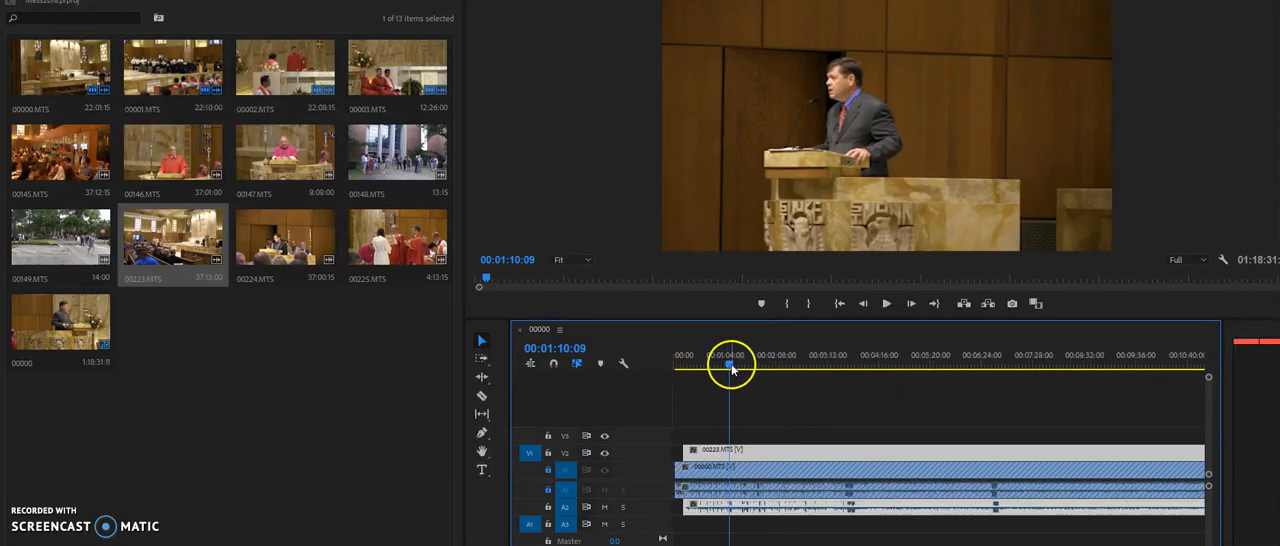
Play from about 12 seconds across the start of 00223.MTS to compare its sound with 00000.MTS
{"action": "left_click_drag", "start_coordinate": [731, 367], "coordinate": [642, 369]}
{"action": "key", "text": "="}
{"action": "key", "text": "="}
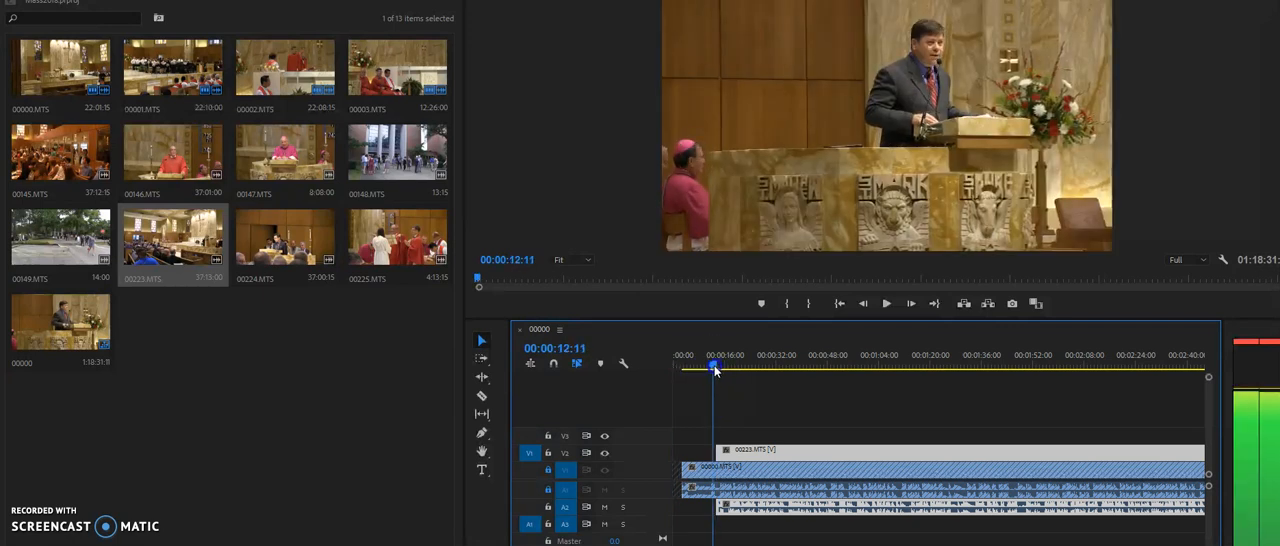
{"action": "key", "text": "space"}
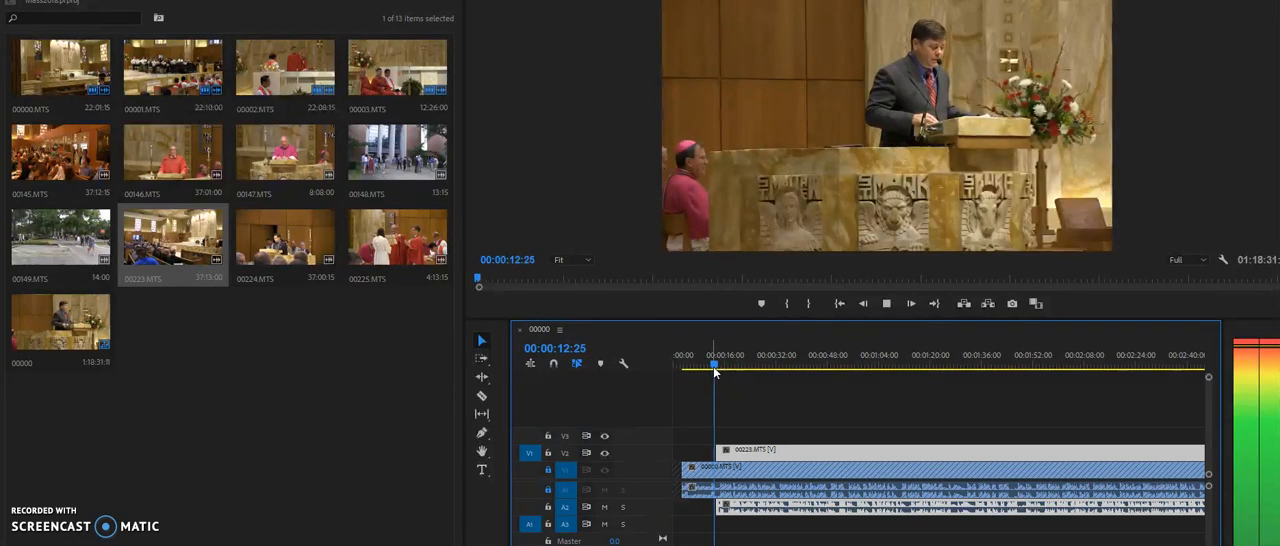
{"action": "left_click", "coordinate": [720, 425]}
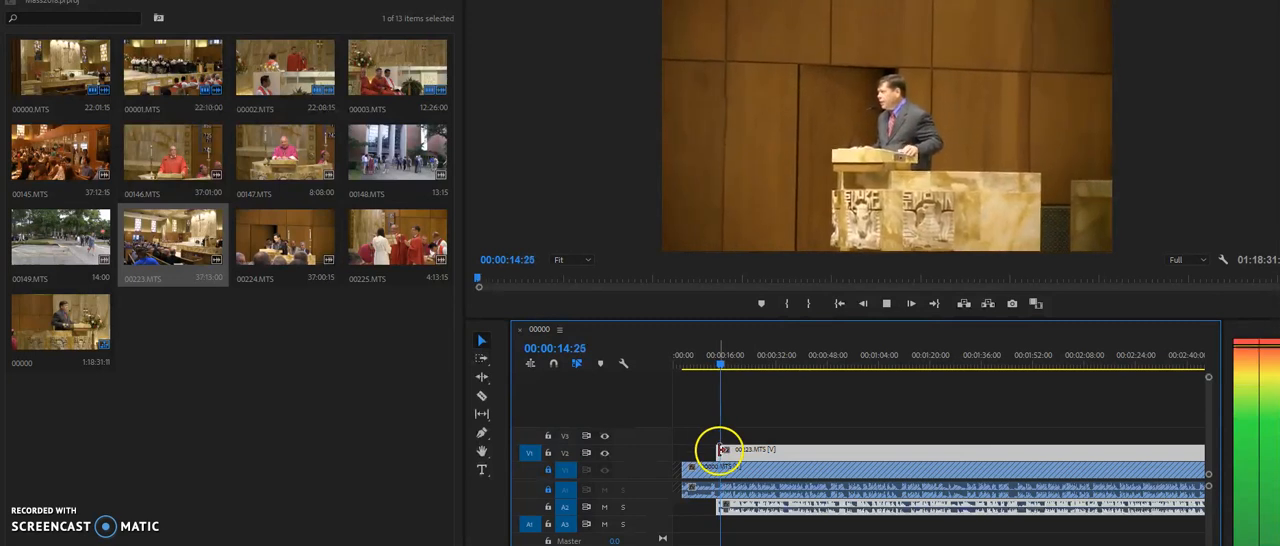
Try 00223.MTS at earlier start points of about 11 and 10 seconds, playing the overlap after each shift
{"action": "left_click_drag", "start_coordinate": [719, 450], "coordinate": [751, 456]}
{"action": "left_click", "coordinate": [712, 367]}
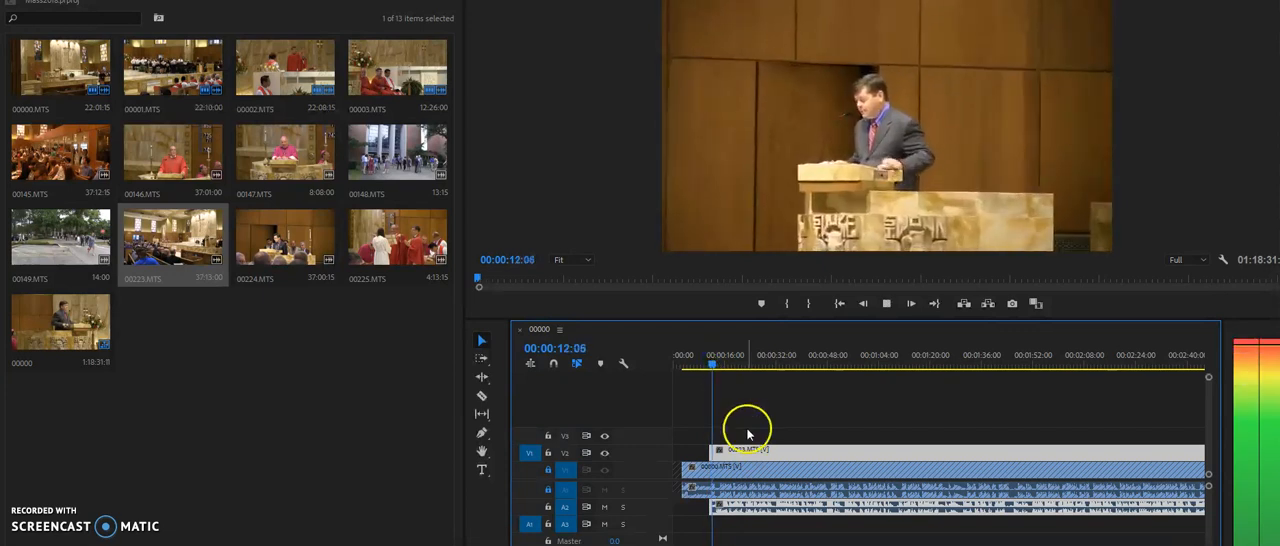
{"action": "key", "text": "space"}
{"action": "left_click_drag", "start_coordinate": [736, 454], "coordinate": [731, 453]}
{"action": "left_click_drag", "start_coordinate": [708, 364], "coordinate": [705, 366]}
{"action": "key", "text": "space"}
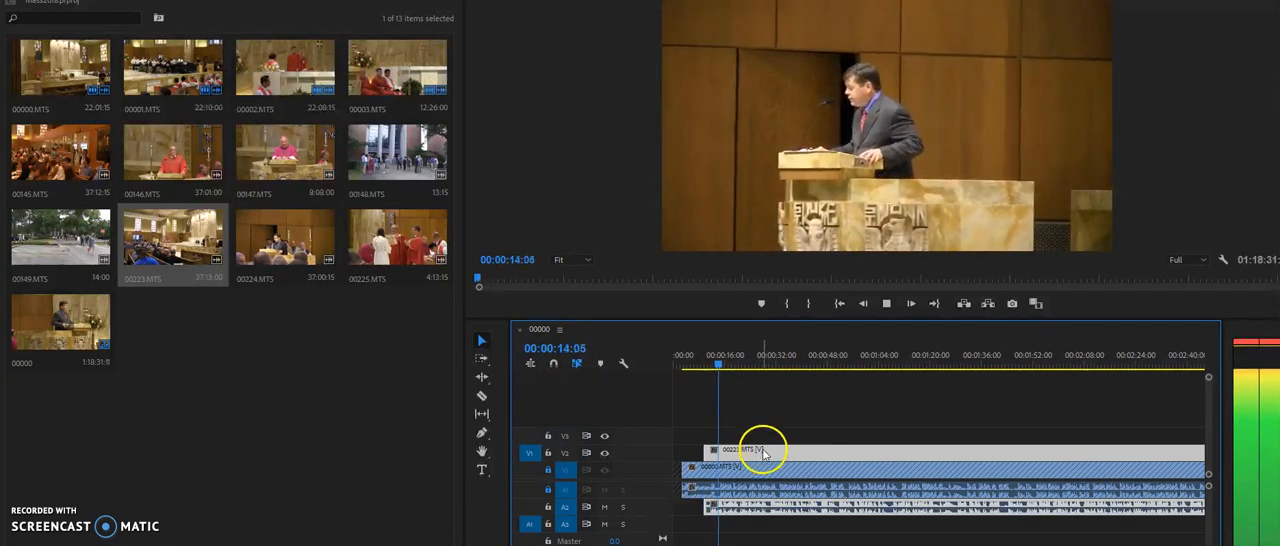
{"action": "key", "text": "space"}
Try 00223.MTS at a start of 00:00:15:00 and play the overlap to judge the sync
{"action": "left_click_drag", "start_coordinate": [756, 455], "coordinate": [785, 453]}
{"action": "key", "text": "space"}
{"action": "key", "text": "space"}
{"action": "key", "text": "space"}
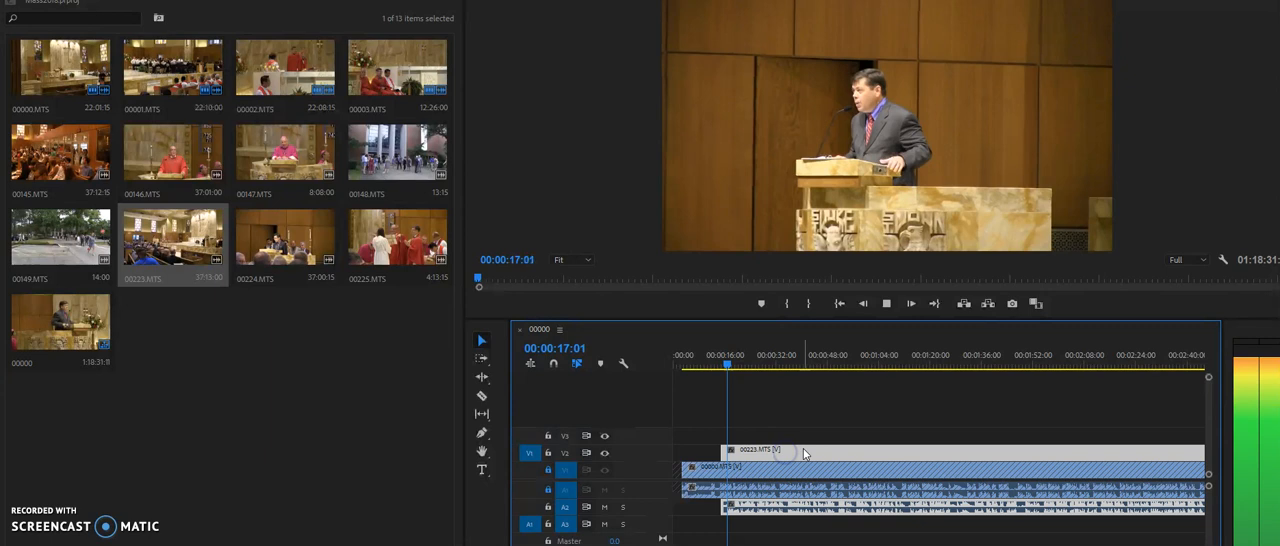
{"action": "key", "text": "space"}
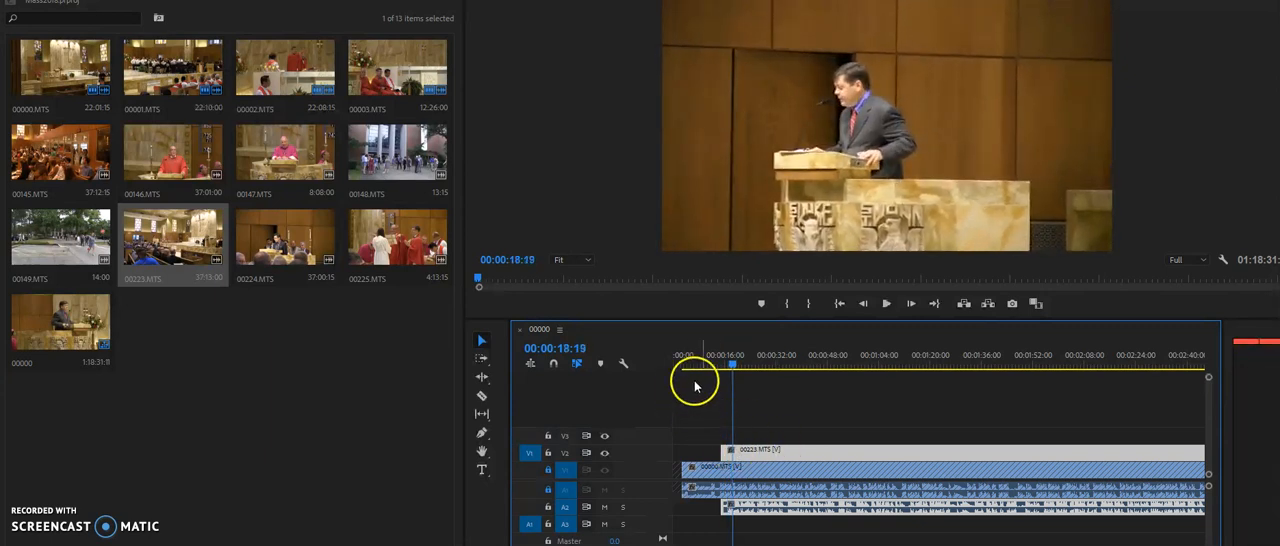
{"action": "left_click", "coordinate": [706, 362]}
{"action": "key", "text": "space"}
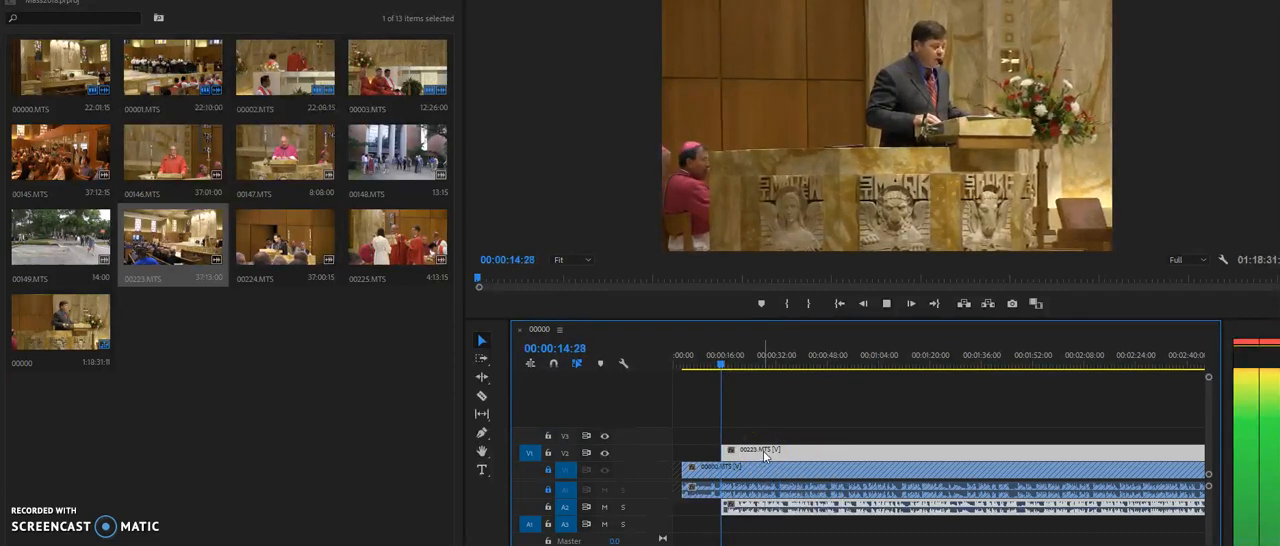
{"action": "key", "text": "space"}
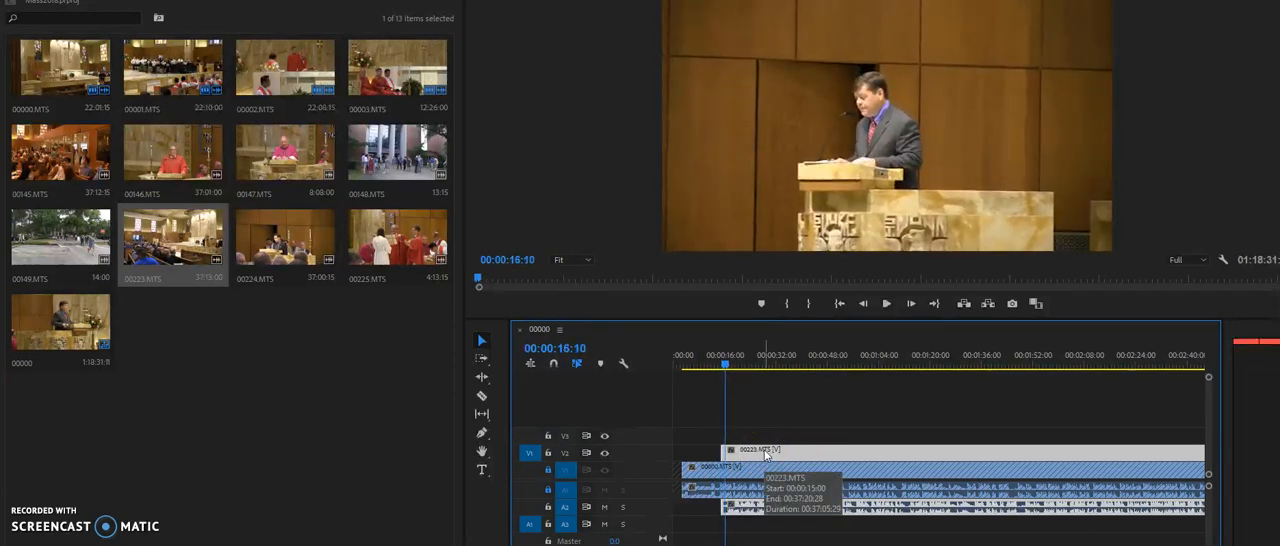
Move 00223.MTS earlier to 00:00:13:02, and refine its start to about 00:00:12:13 in a closer timeline view
{"action": "left_click_drag", "start_coordinate": [765, 452], "coordinate": [759, 455]}
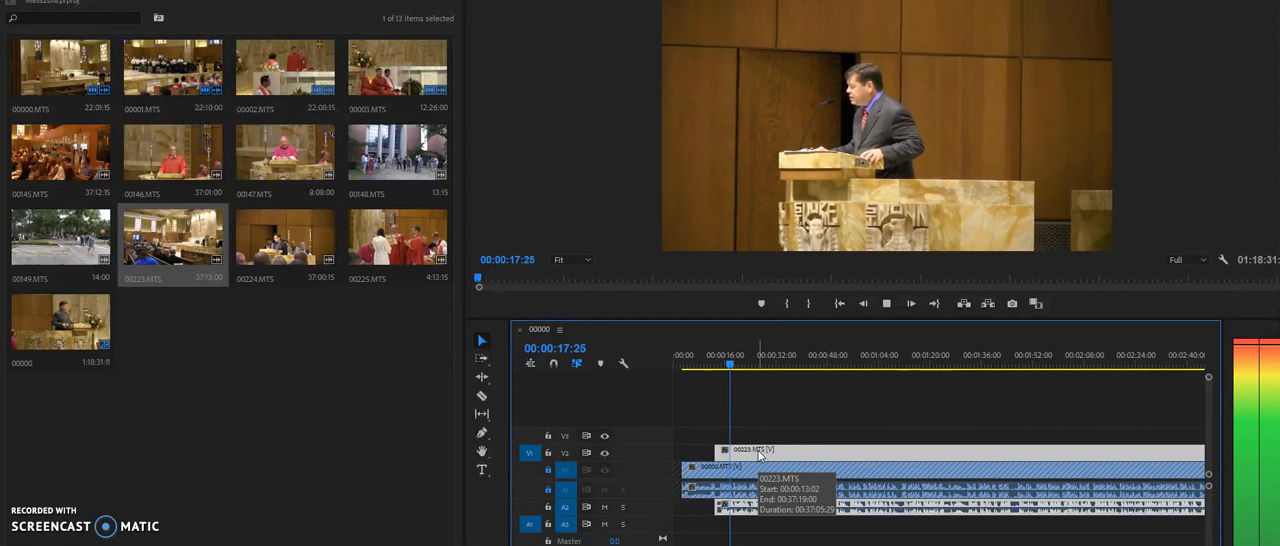
{"action": "key", "text": "space"}
{"action": "key", "text": "equal"}
{"action": "key", "text": "equal"}
{"action": "key", "text": "equal"}
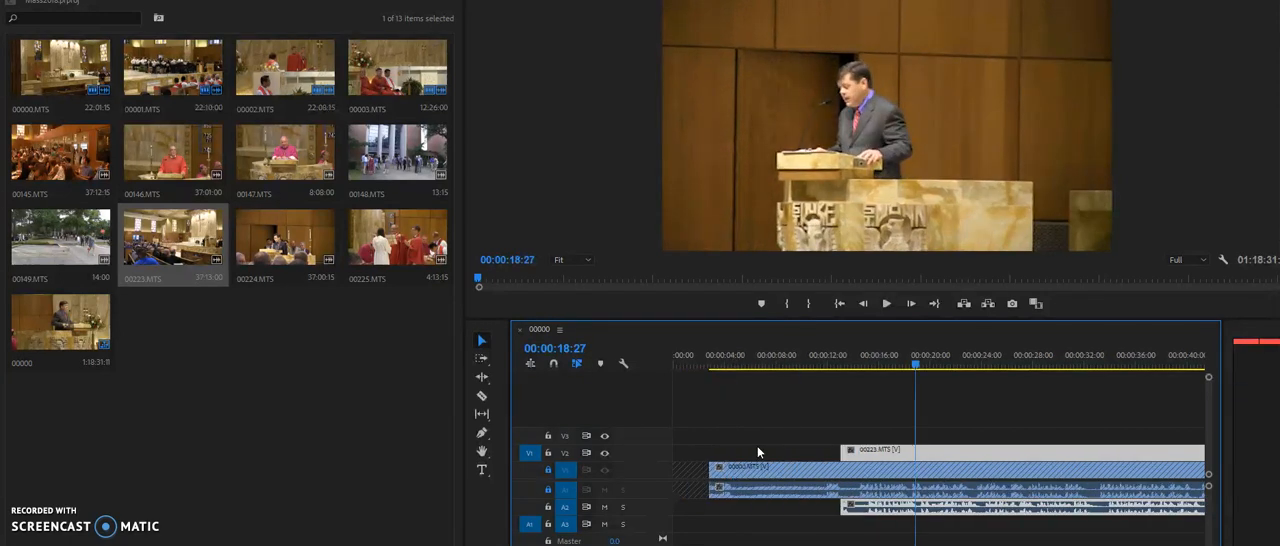
{"action": "mouse_move", "coordinate": [851, 459]}
{"action": "left_mouse_down"}
{"action": "mouse_move", "coordinate": [857, 447]}
{"action": "mouse_move", "coordinate": [840, 452]}
{"action": "left_mouse_up"}
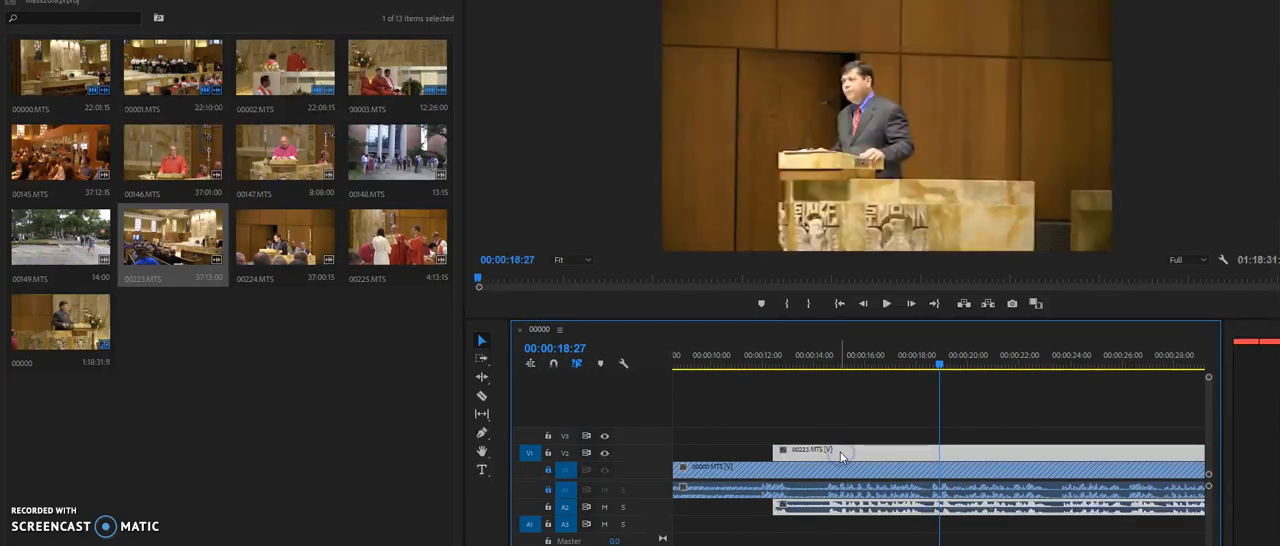
Play from about 12 seconds to check the sync, and shift 00223.MTS about 3 frames earlier
{"action": "left_click", "coordinate": [762, 354]}
{"action": "key", "text": "space"}
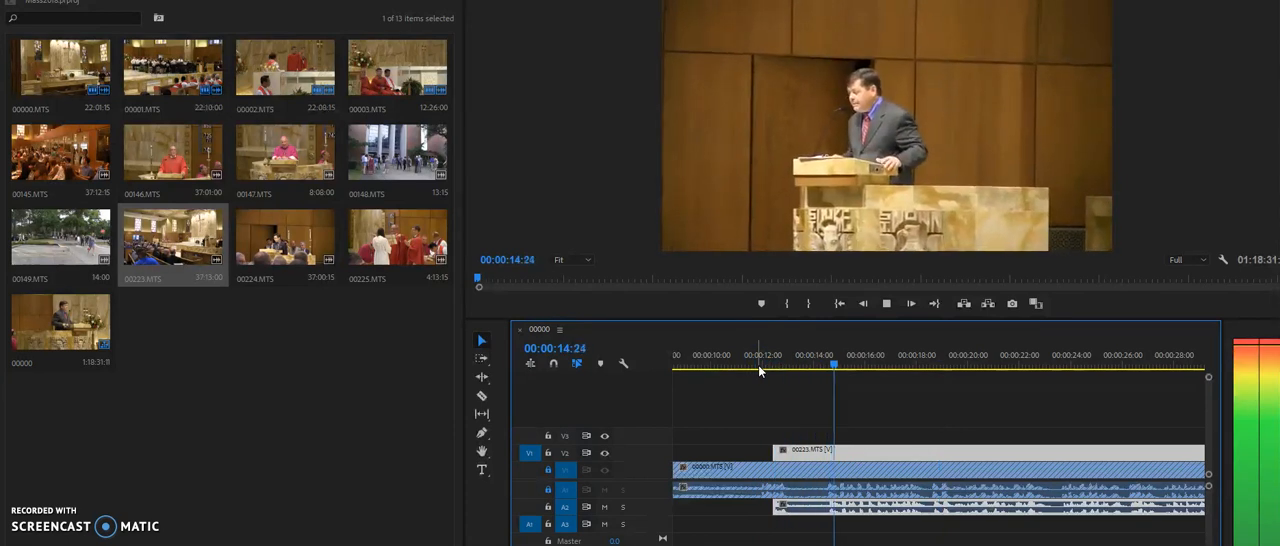
{"action": "key", "text": "equal"}
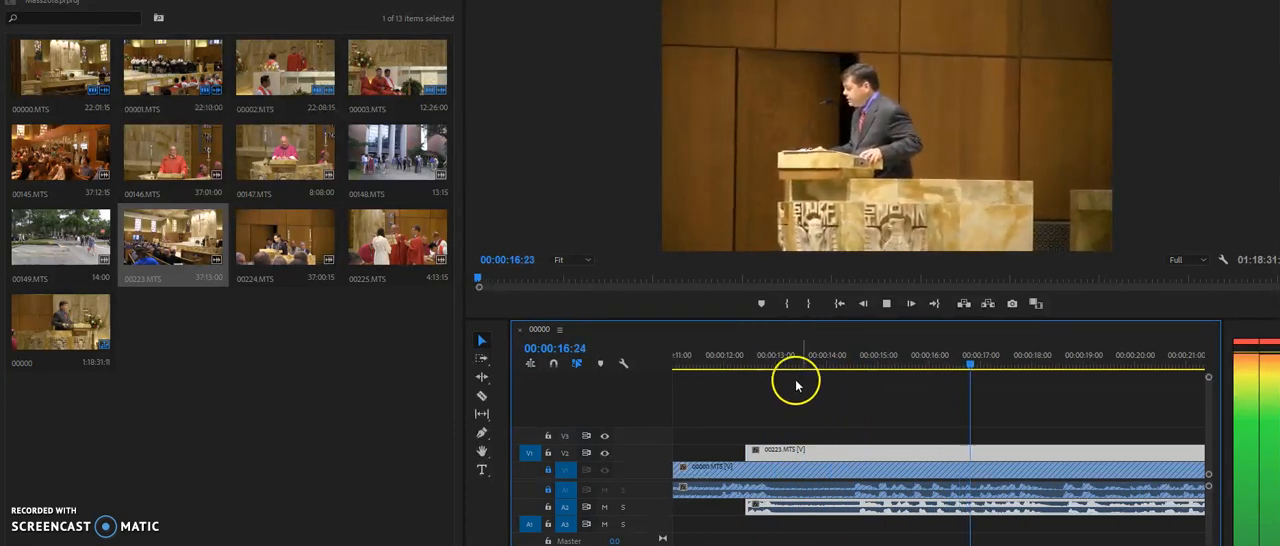
{"action": "key", "text": "equal"}
{"action": "key", "text": "space"}
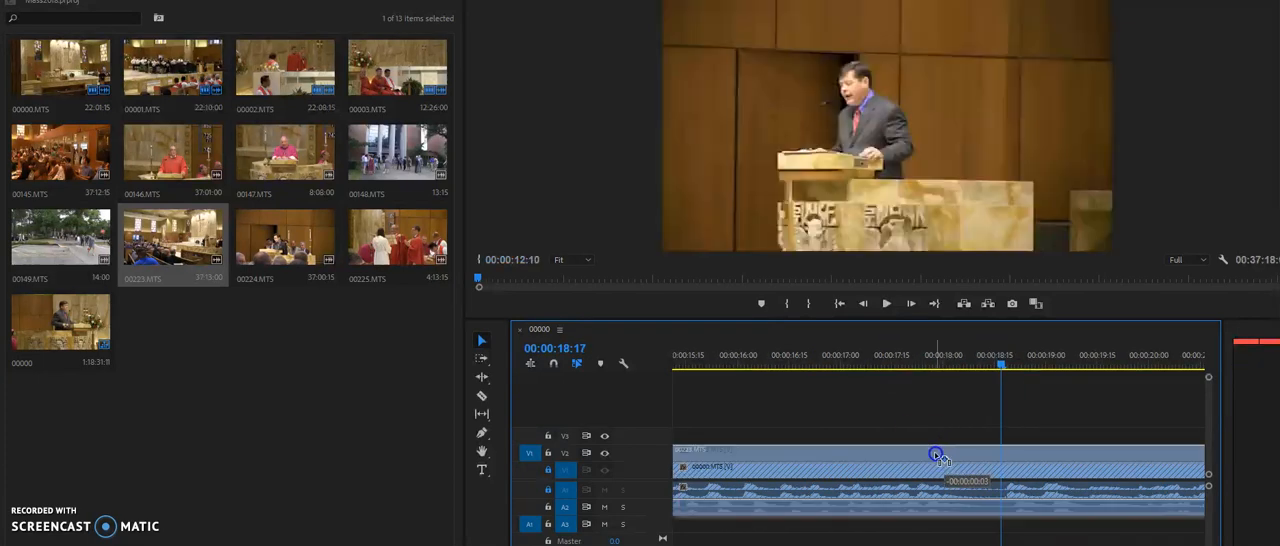
Play on from 00:00:18:17 and listen whether the audio of 00223.MTS and 00000.MTS is in sync
{"action": "key", "text": "space"}
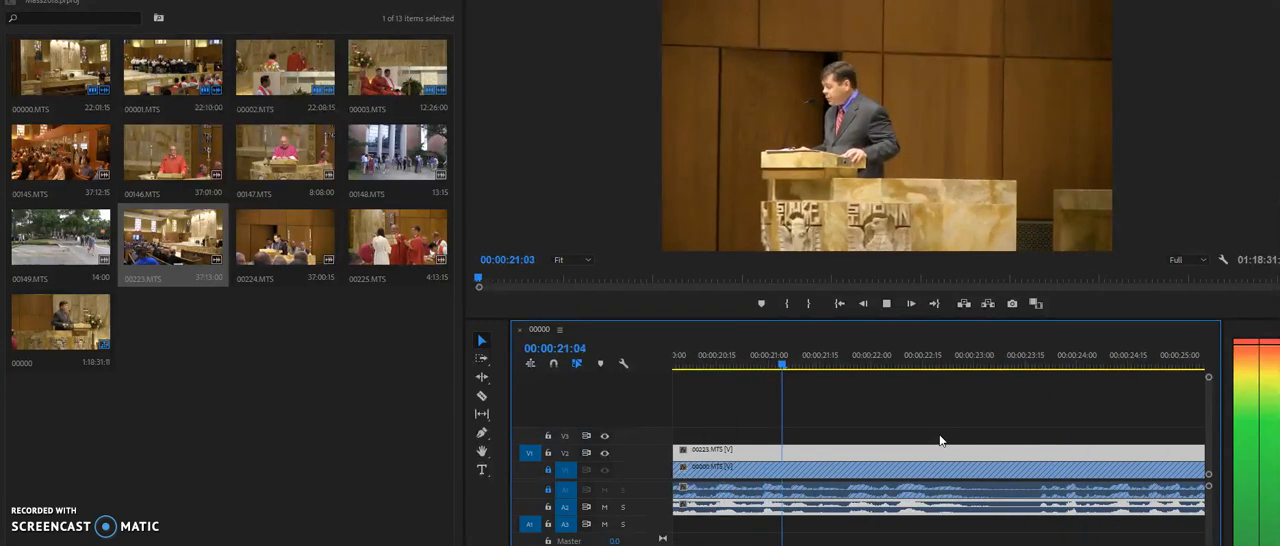
{"action": "key", "text": "space"}
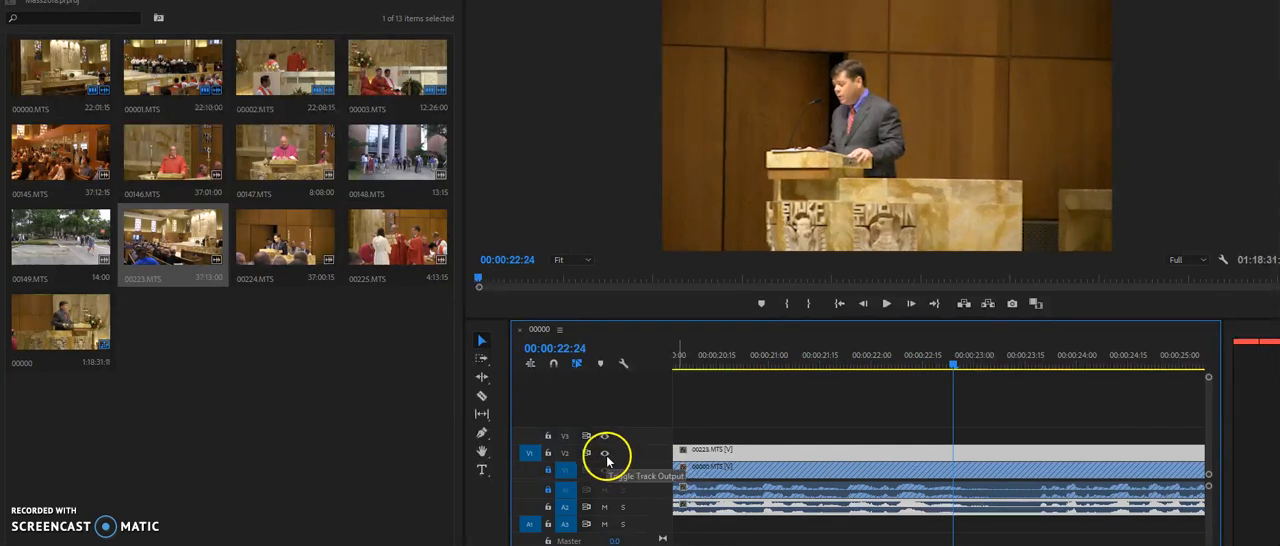
{"action": "key", "text": "space"}
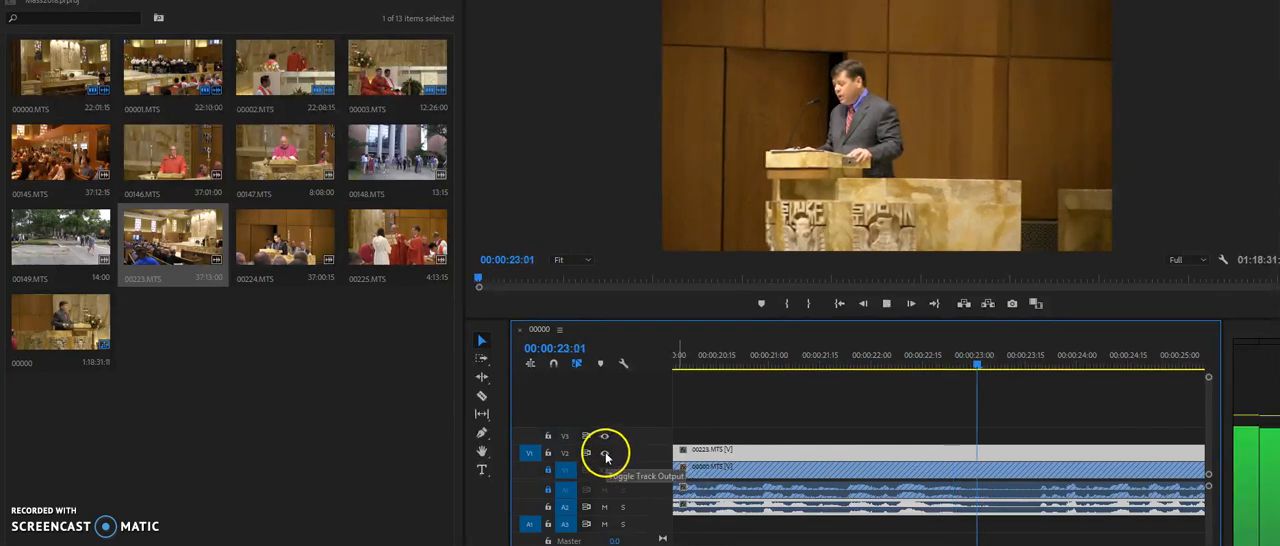
Toggle track V2's output during playback to compare the cameras, and set the playback resolution to 1/4 and play on briefly
{"action": "left_click", "coordinate": [605, 456]}
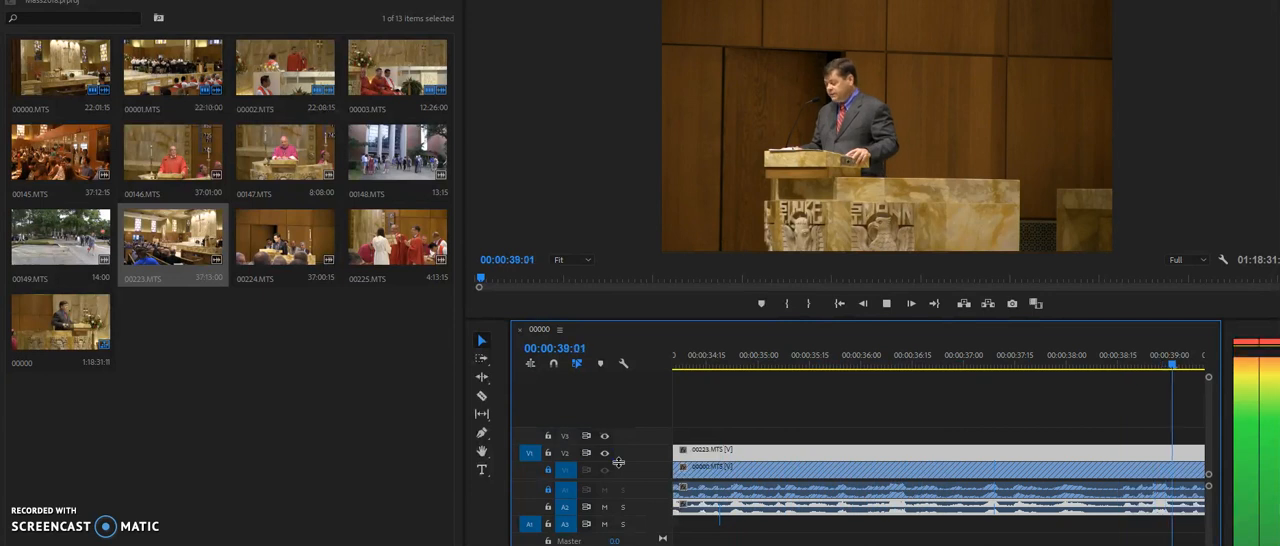
{"action": "left_click", "coordinate": [1199, 260]}
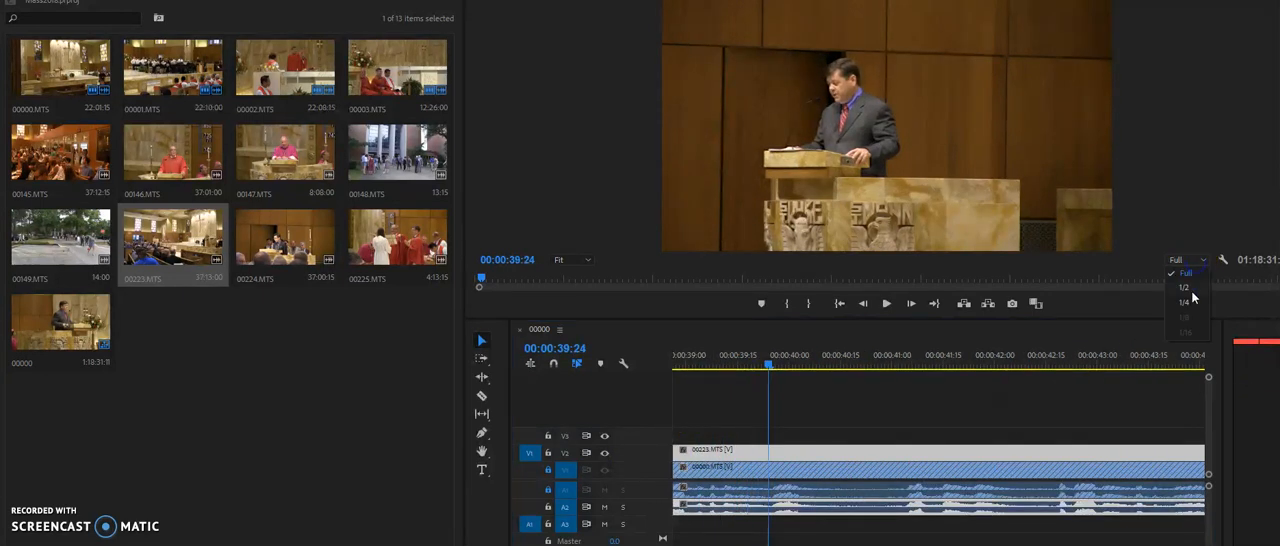
{"action": "left_click", "coordinate": [1186, 302]}
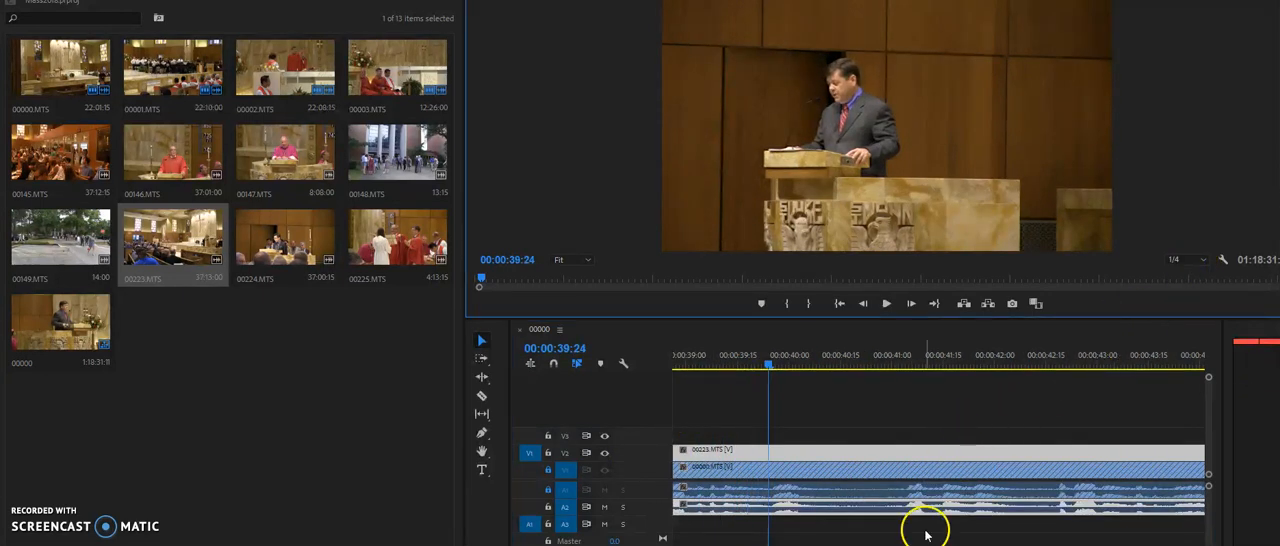
{"action": "key", "text": "space"}
{"action": "key", "text": "space"}
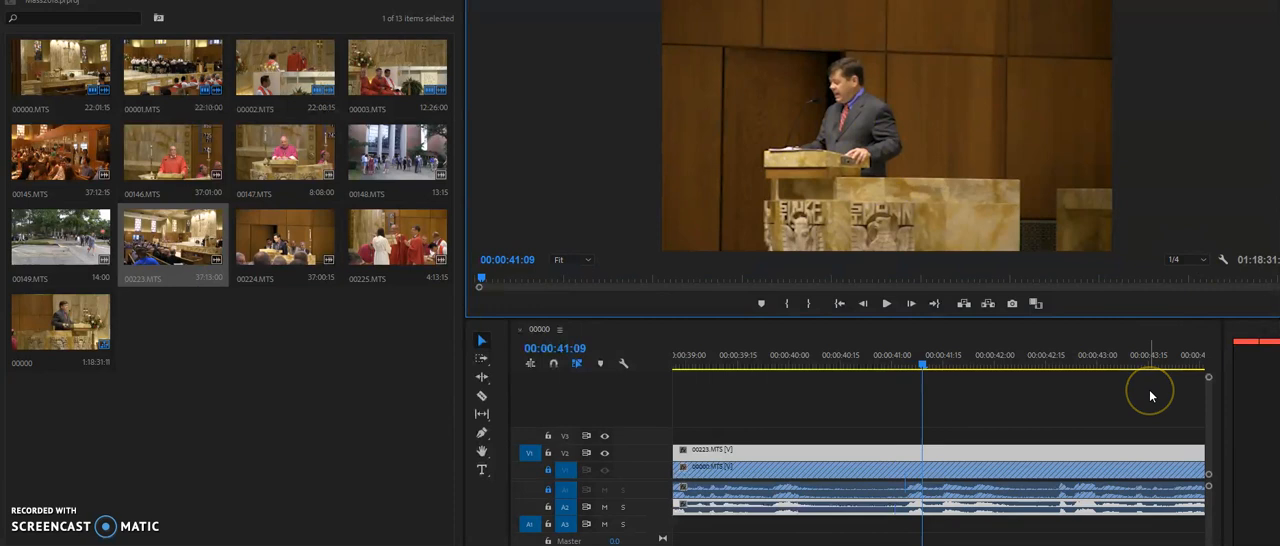
Return to 00:00:14:16 in a wider timeline view and split 00223.MTS on V2 at about 00:00:18 with the Razor tool
{"action": "left_click_drag", "start_coordinate": [774, 366], "coordinate": [283, 443]}
{"action": "key", "text": "minus"}
{"action": "key", "text": "minus"}
{"action": "key", "text": "minus"}
{"action": "mouse_move", "coordinate": [766, 361]}
{"action": "left_mouse_down"}
{"action": "mouse_move", "coordinate": [636, 366]}
{"action": "mouse_move", "coordinate": [776, 372]}
{"action": "left_mouse_up"}
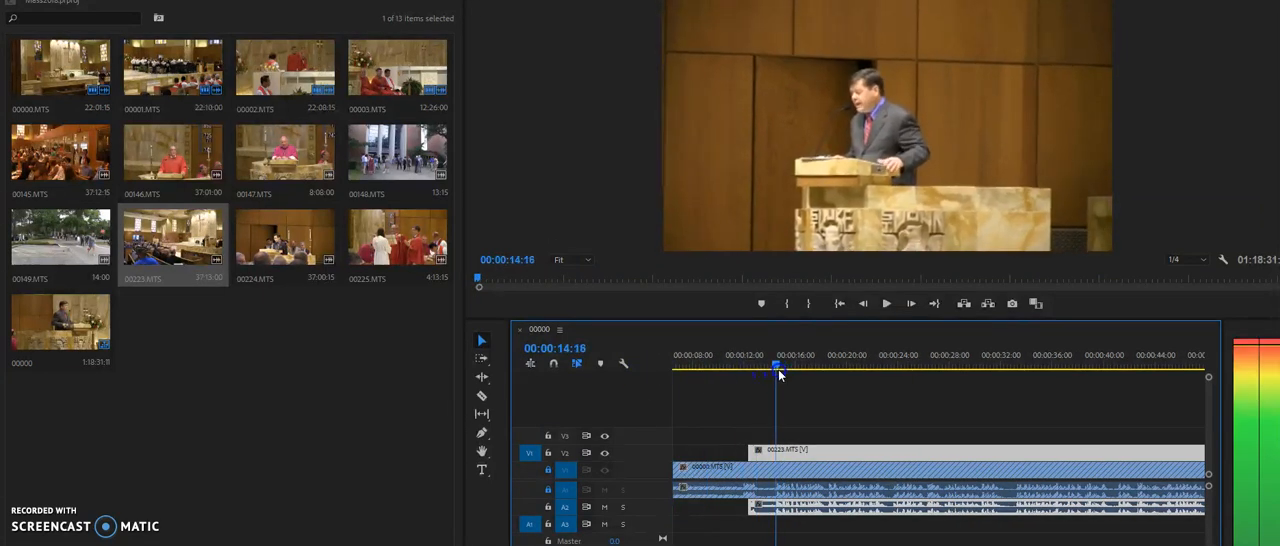
{"action": "left_click", "coordinate": [852, 439]}
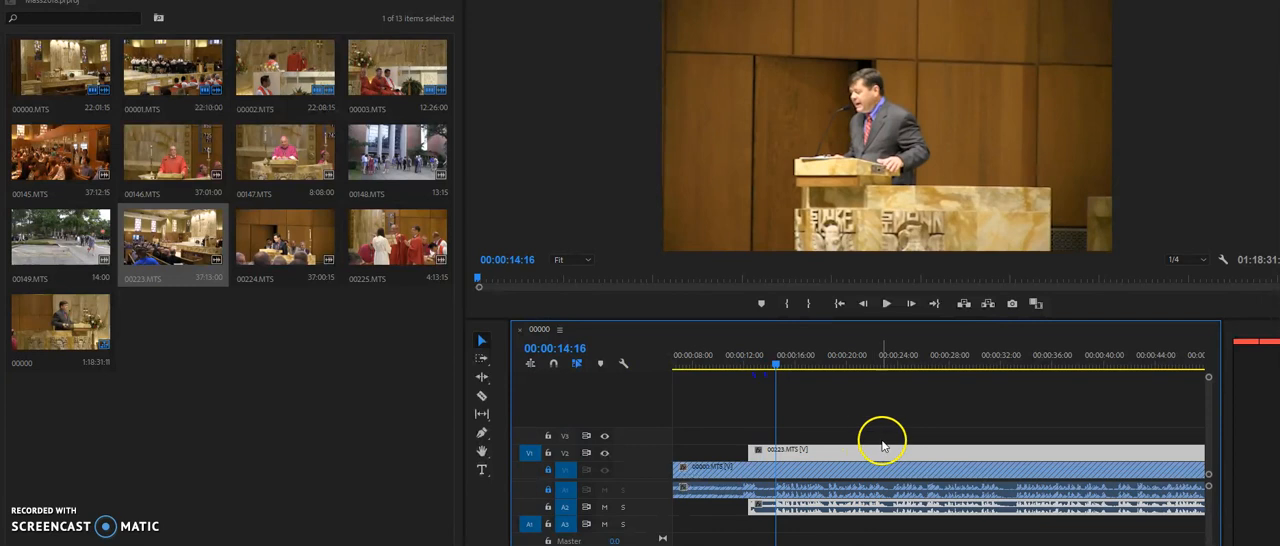
{"action": "left_click", "coordinate": [483, 398]}
{"action": "left_click", "coordinate": [810, 447]}
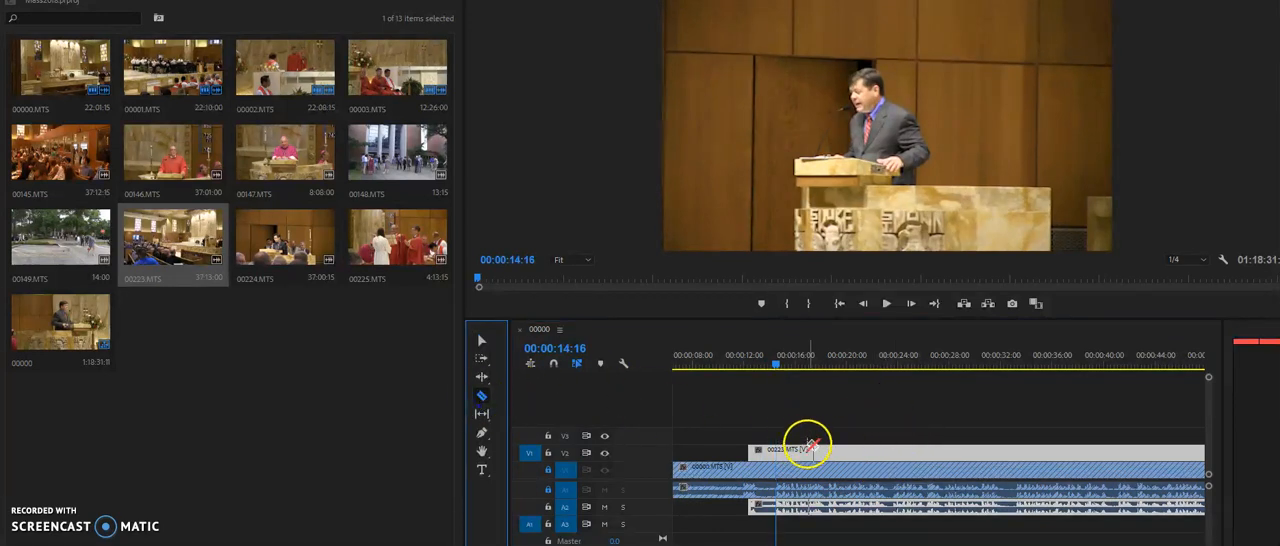
{"action": "left_click", "coordinate": [826, 455]}
{"action": "left_click", "coordinate": [481, 343]}
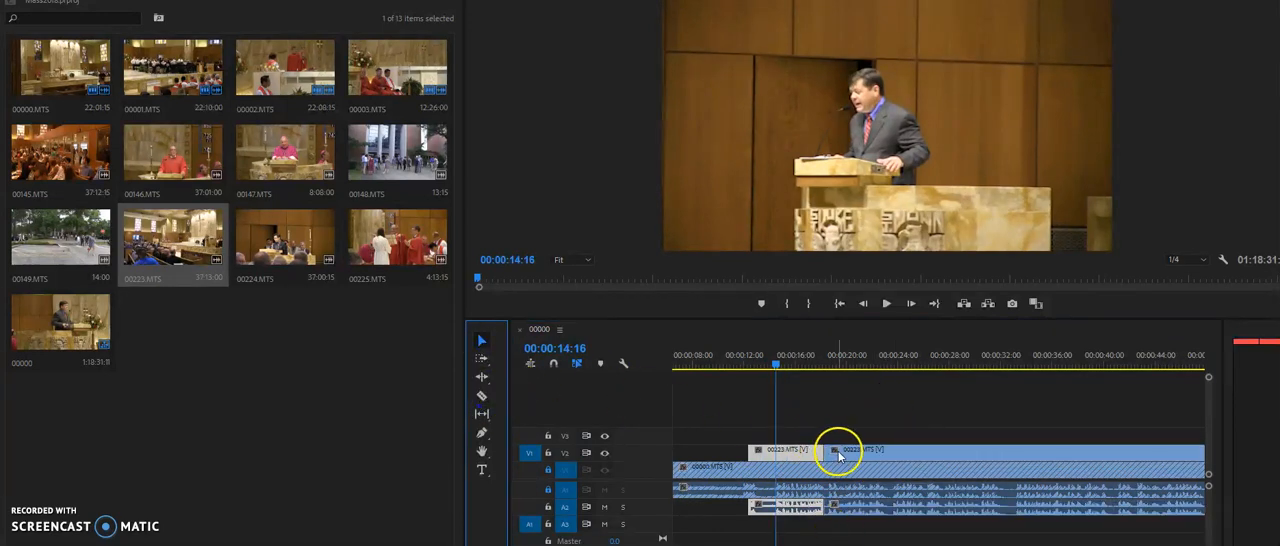
Lock audio track A2, trim the second 00223.MTS part to start at about 00:00:24, and add the default transition at the first part's end
{"action": "left_click", "coordinate": [557, 512]}
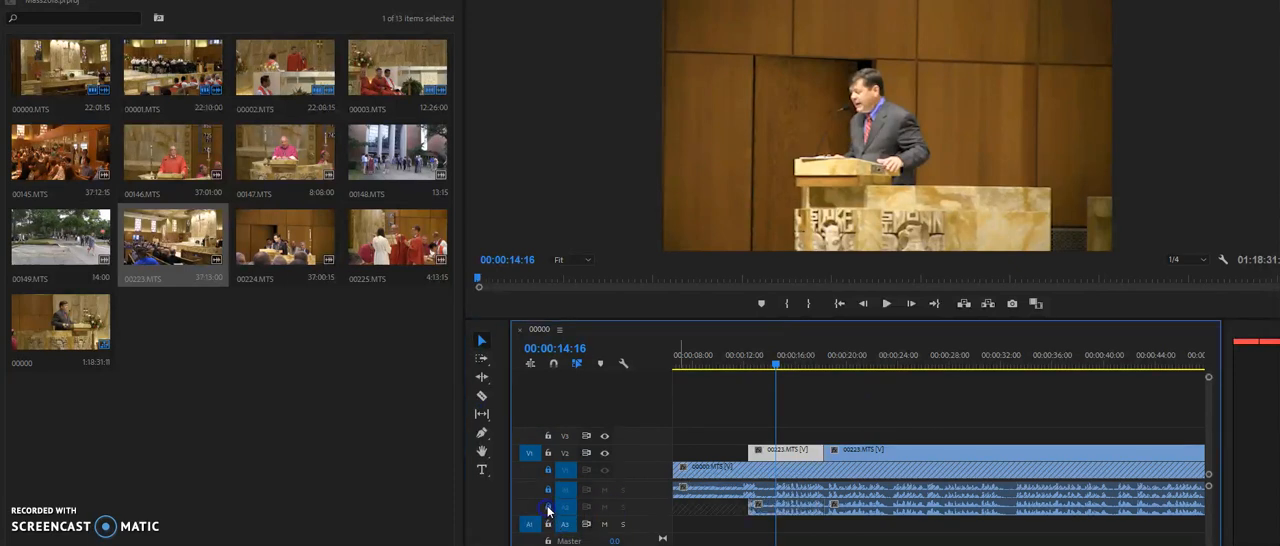
{"action": "left_click_drag", "start_coordinate": [828, 450], "coordinate": [895, 450]}
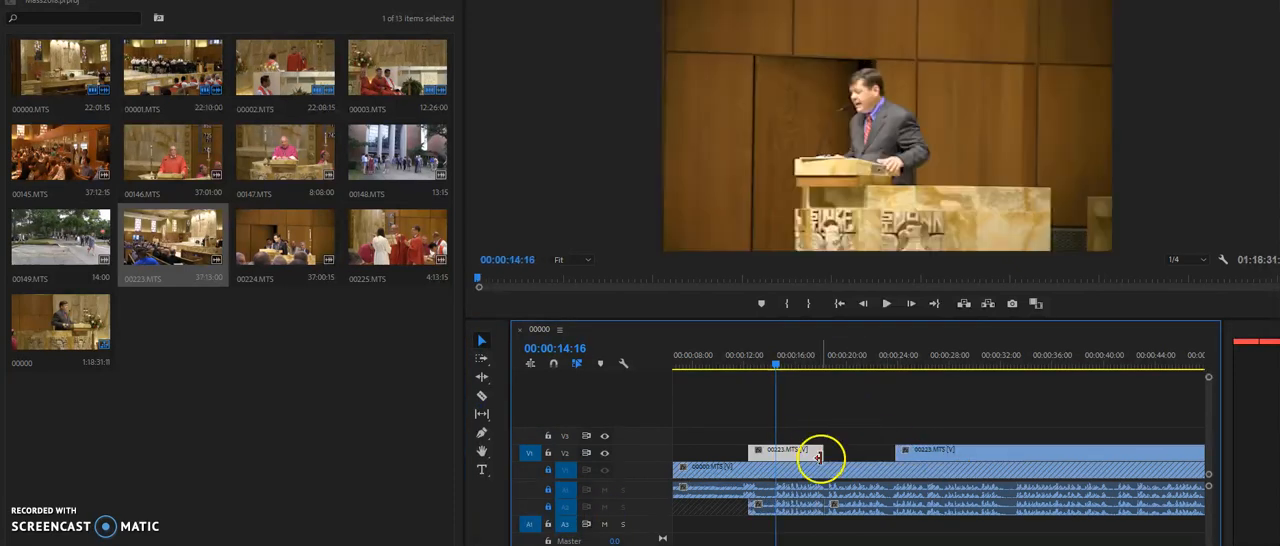
{"action": "right_click", "coordinate": [822, 453]}
{"action": "left_click", "coordinate": [880, 537]}
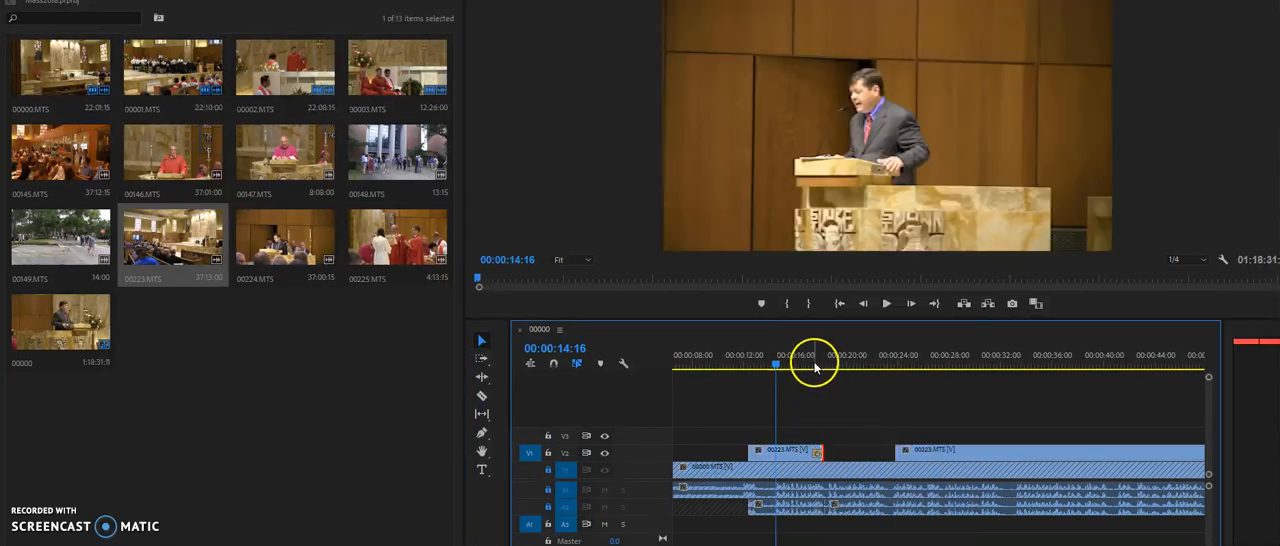
Play across the gap in V2 to preview the camera switch, and unlock audio tracks A1 and A2 and mute A2
{"action": "key", "text": "space"}
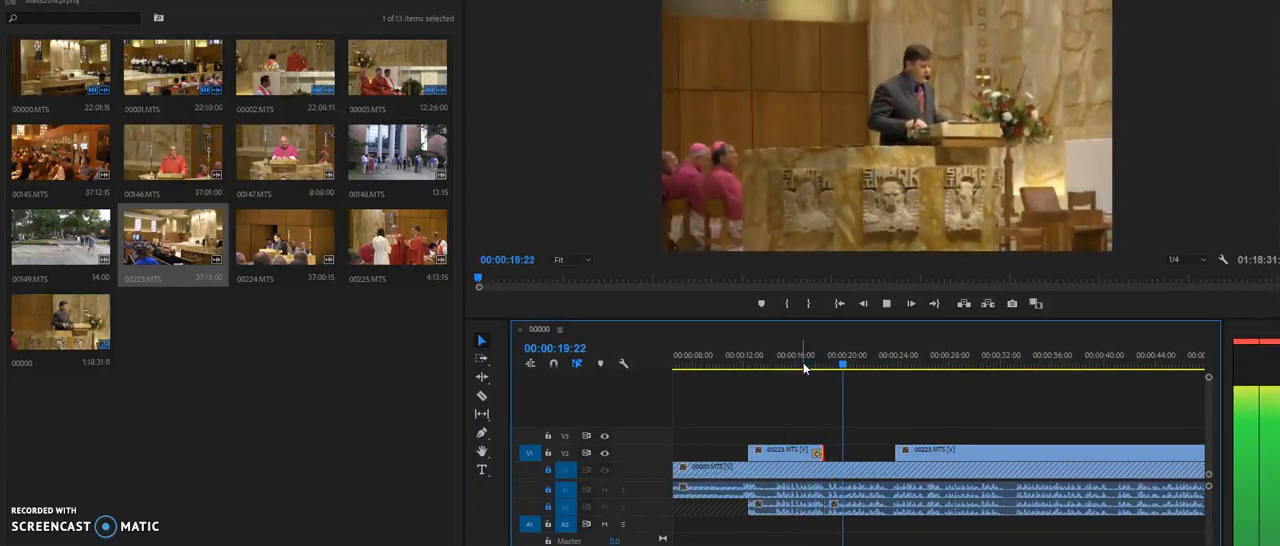
{"action": "key", "text": "space"}
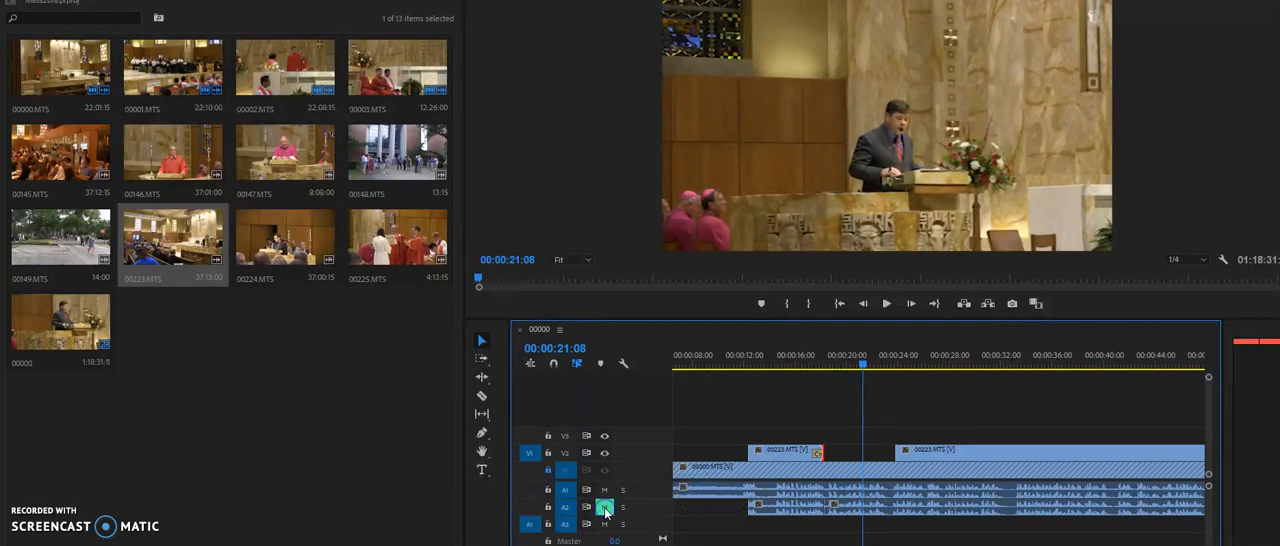
{"action": "key", "text": "space"}
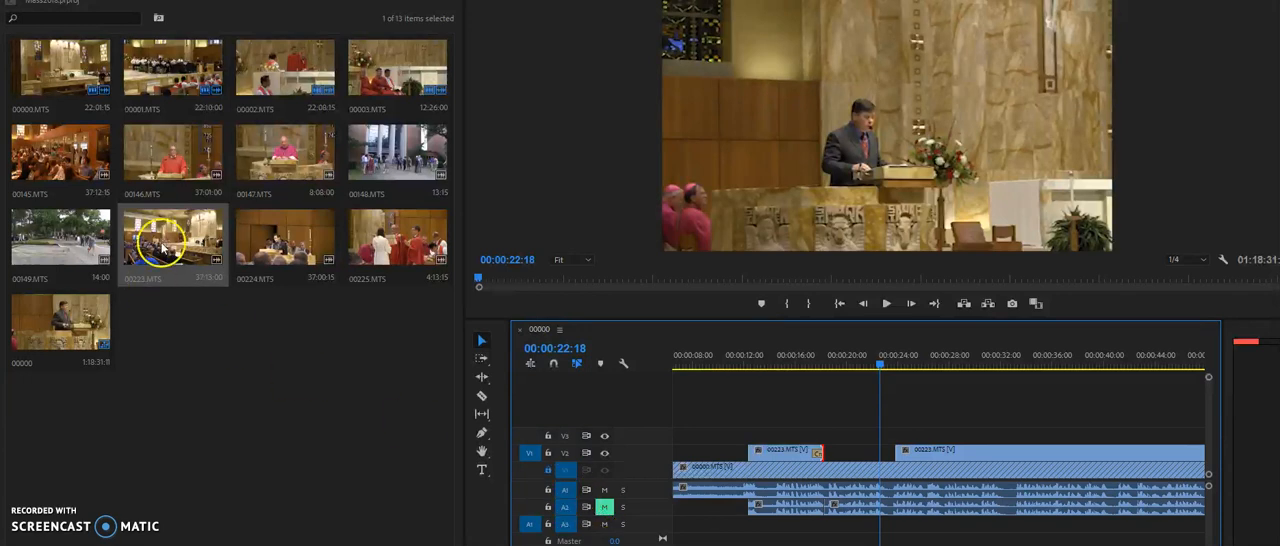
Move 00145.MTS directly before 00223.MTS in the bin, and place it on track V4 starting at about 00:00:08
{"action": "left_click_drag", "start_coordinate": [52, 165], "coordinate": [113, 235]}
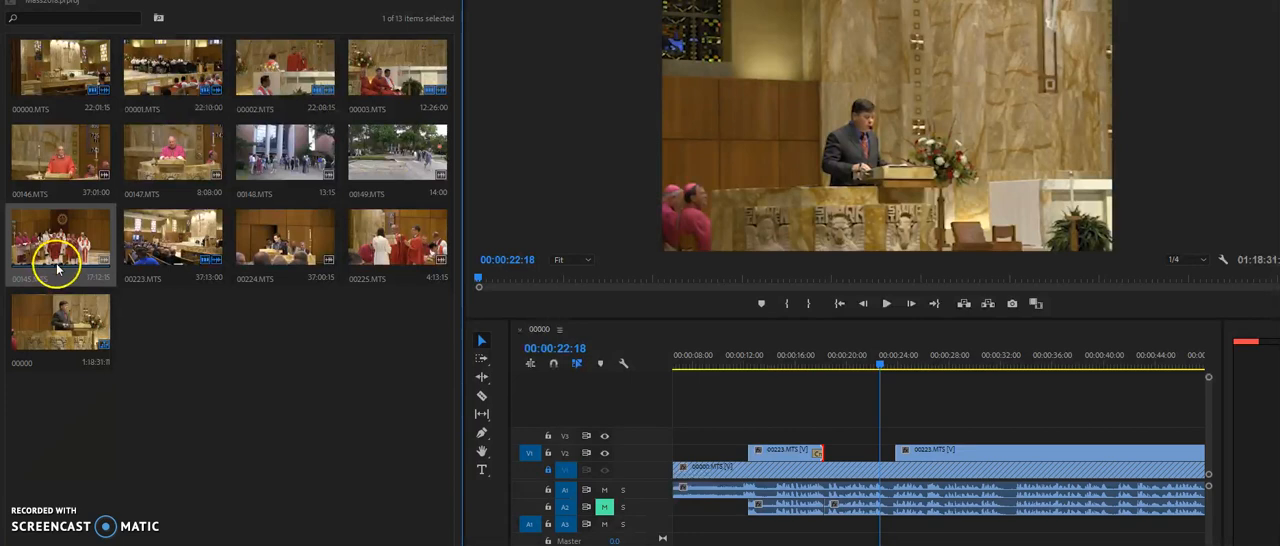
{"action": "left_click_drag", "start_coordinate": [60, 240], "coordinate": [704, 407]}
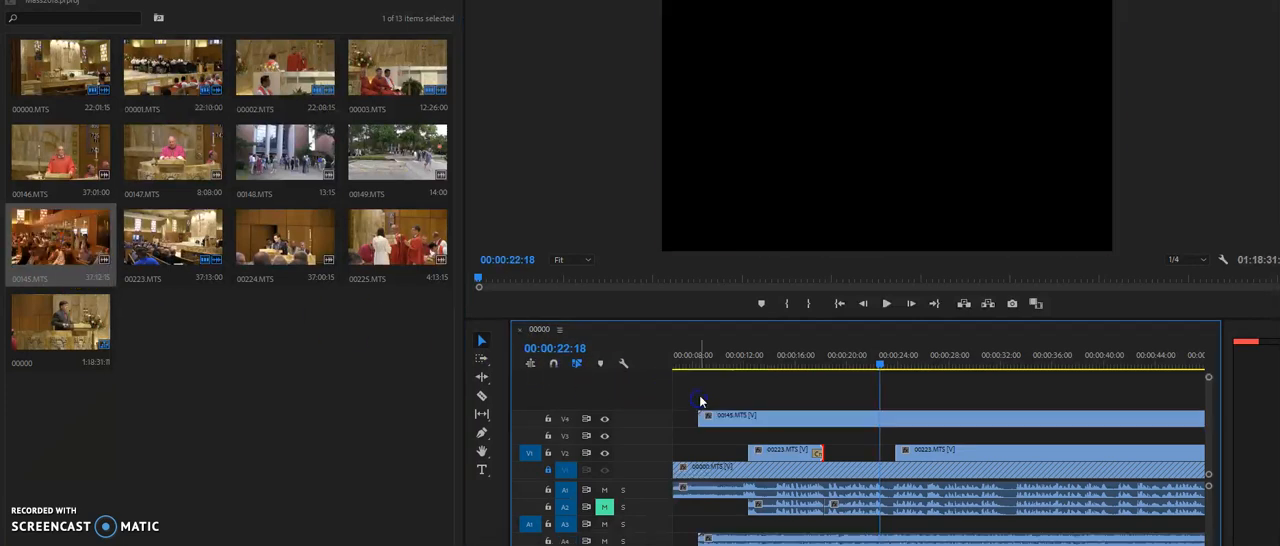
{"action": "key", "text": "minus"}
{"action": "key", "text": "minus"}
{"action": "key", "text": "minus"}
{"action": "key", "text": "minus"}
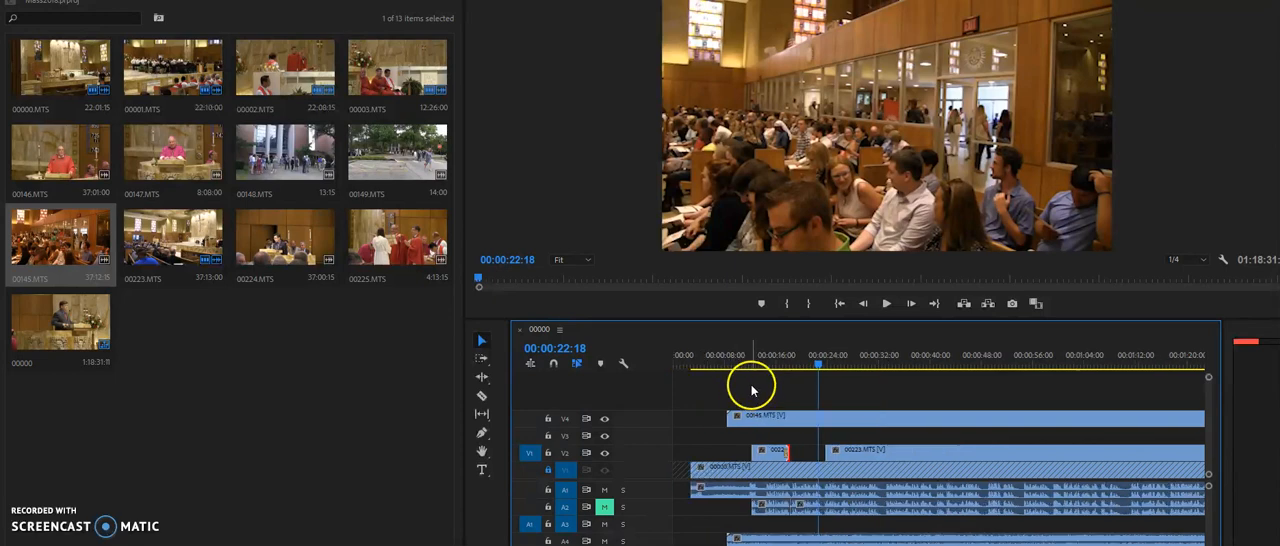
Scrub through the sequence and play from 00:15:13:16, toggling V4's output to compare 00145.MTS with the footage below
{"action": "left_click_drag", "start_coordinate": [740, 357], "coordinate": [1085, 362]}
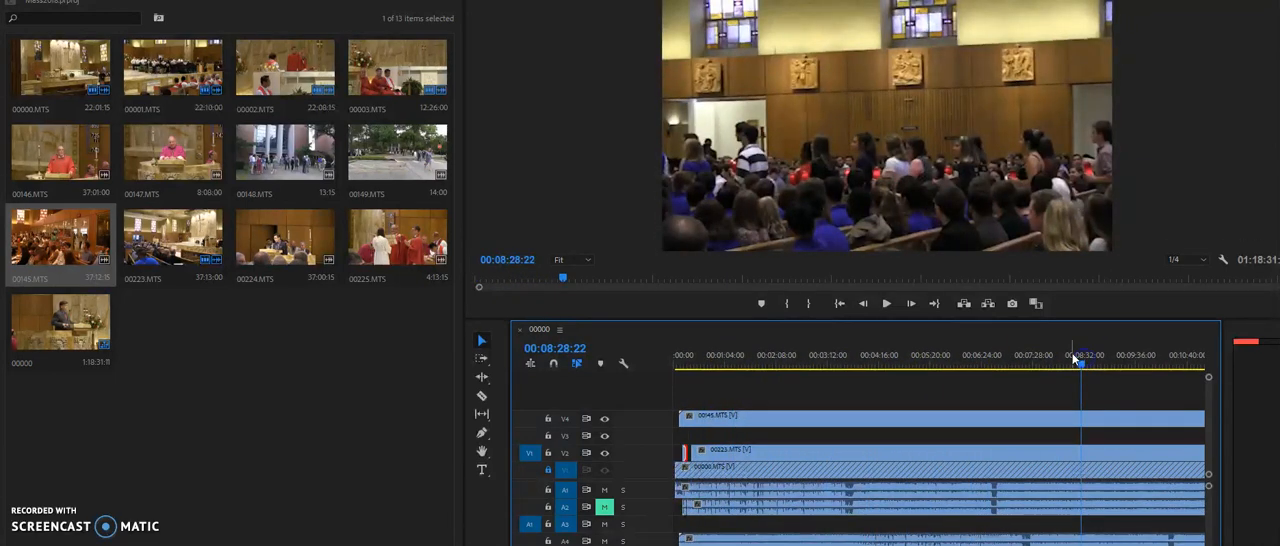
{"action": "key", "text": "minus"}
{"action": "key", "text": "minus"}
{"action": "key", "text": "minus"}
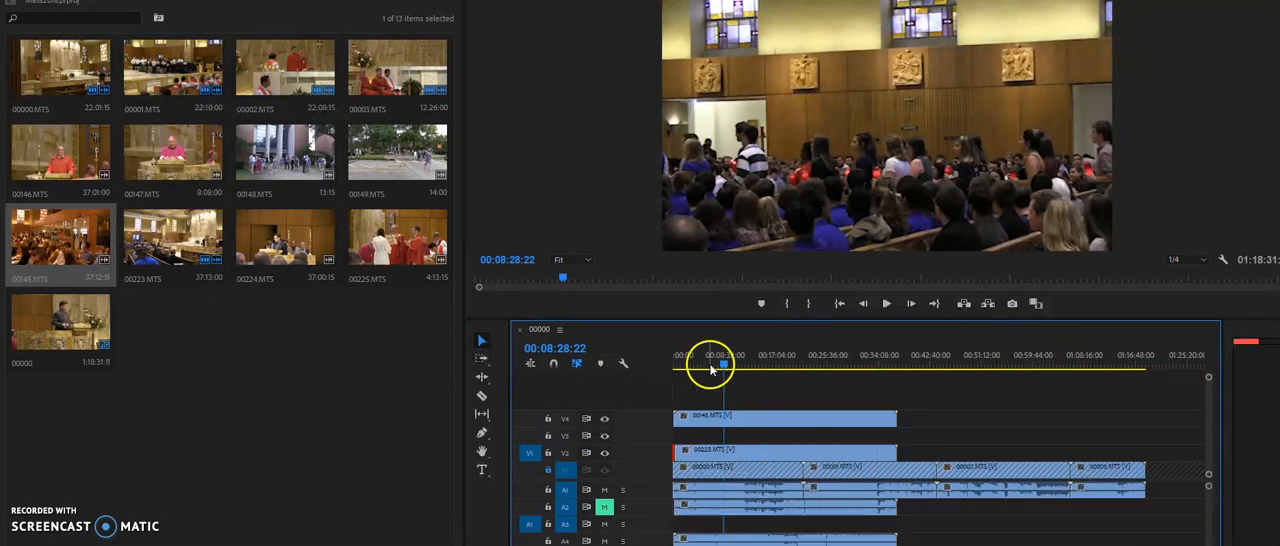
{"action": "left_click_drag", "start_coordinate": [723, 363], "coordinate": [767, 365]}
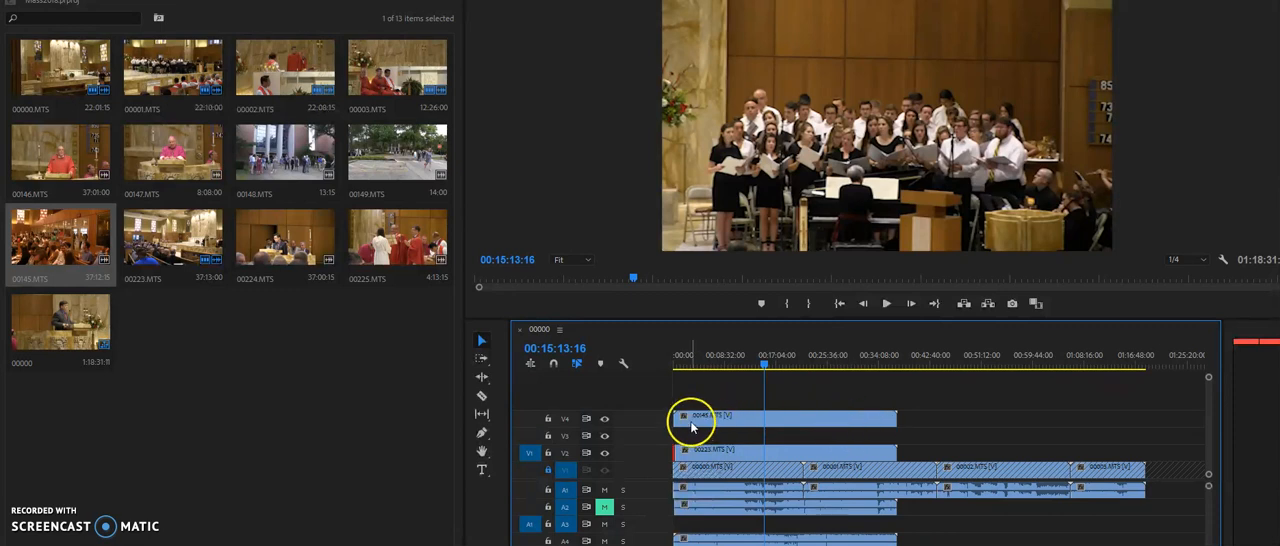
{"action": "key", "text": "space"}
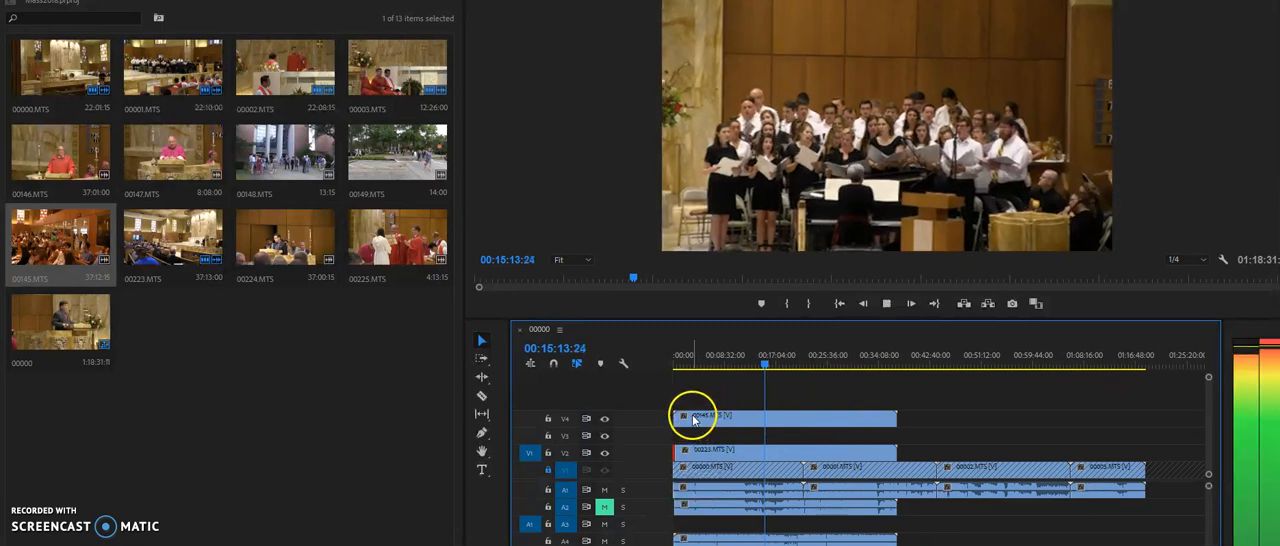
{"action": "left_click", "coordinate": [604, 419]}
{"action": "left_click", "coordinate": [604, 419]}
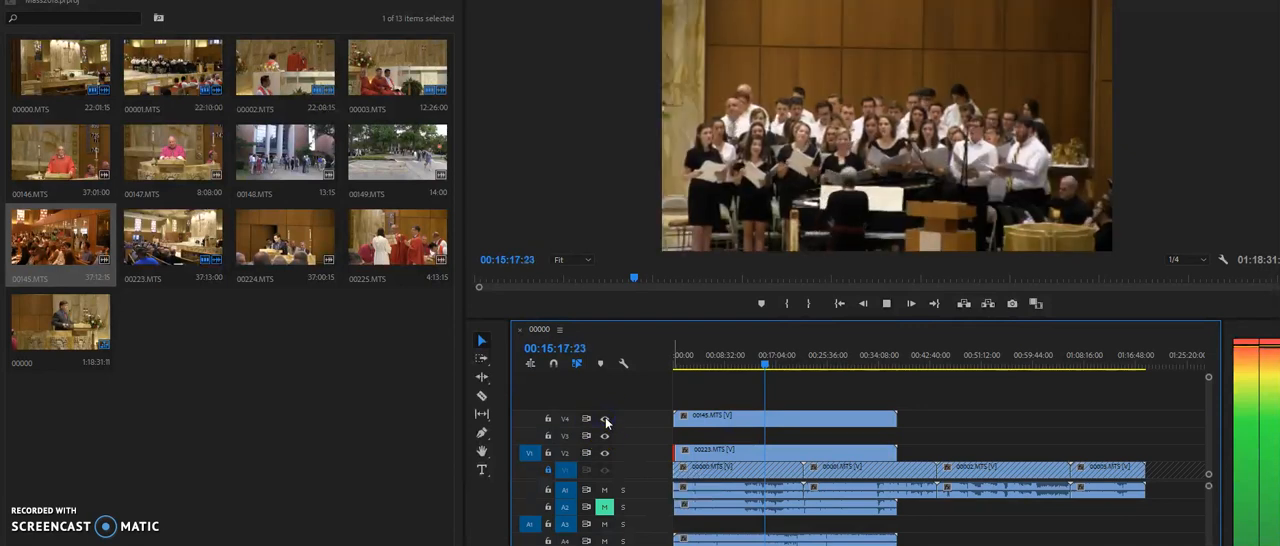
{"action": "left_click", "coordinate": [605, 421]}
Delete 00145.MTS with its linked audio from the timeline
{"action": "left_click", "coordinate": [762, 428]}
{"action": "left_click", "coordinate": [762, 422]}
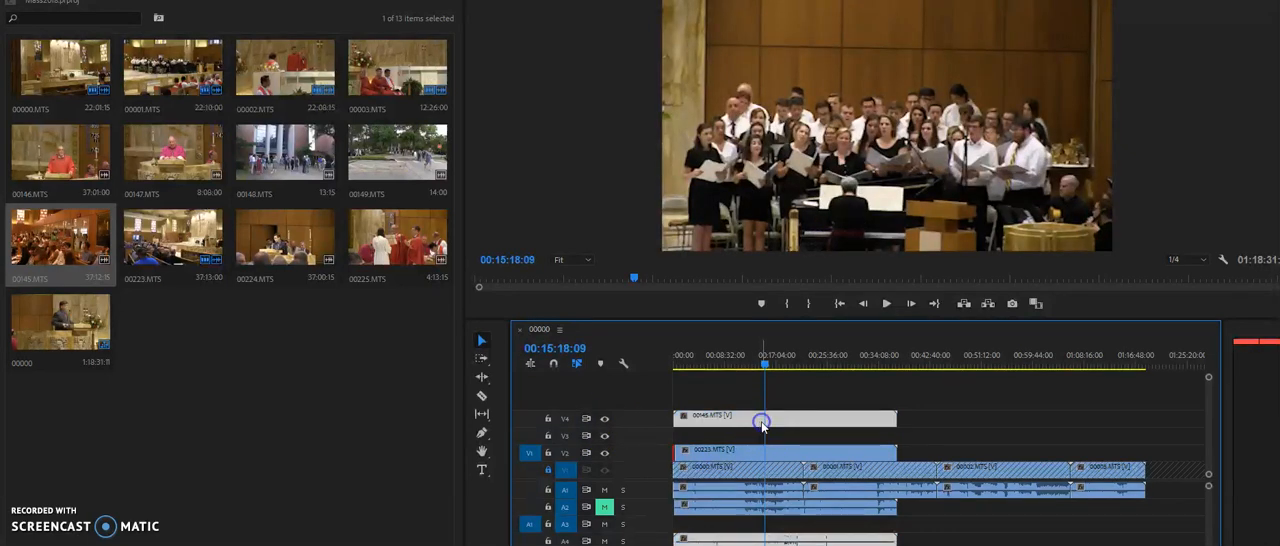
{"action": "key", "text": "Delete"}
Go back to the start of the sequence and review the opening minute around the gap between the 00223.MTS parts
{"action": "left_click_drag", "start_coordinate": [764, 365], "coordinate": [585, 360]}
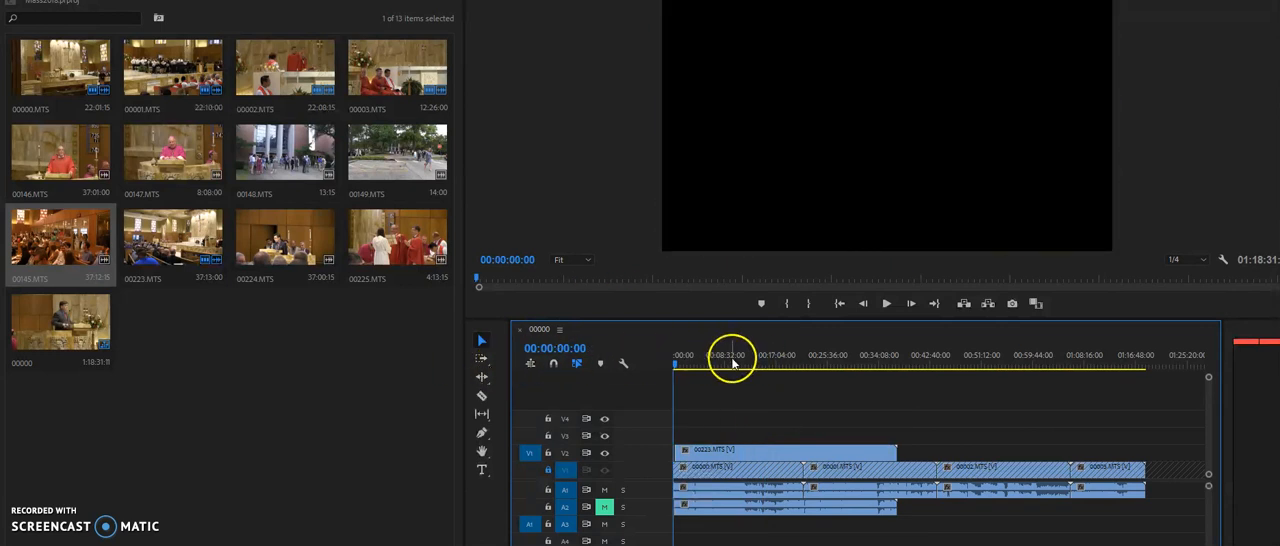
{"action": "left_click", "coordinate": [680, 364]}
{"action": "key", "text": "space"}
{"action": "left_click", "coordinate": [766, 391]}
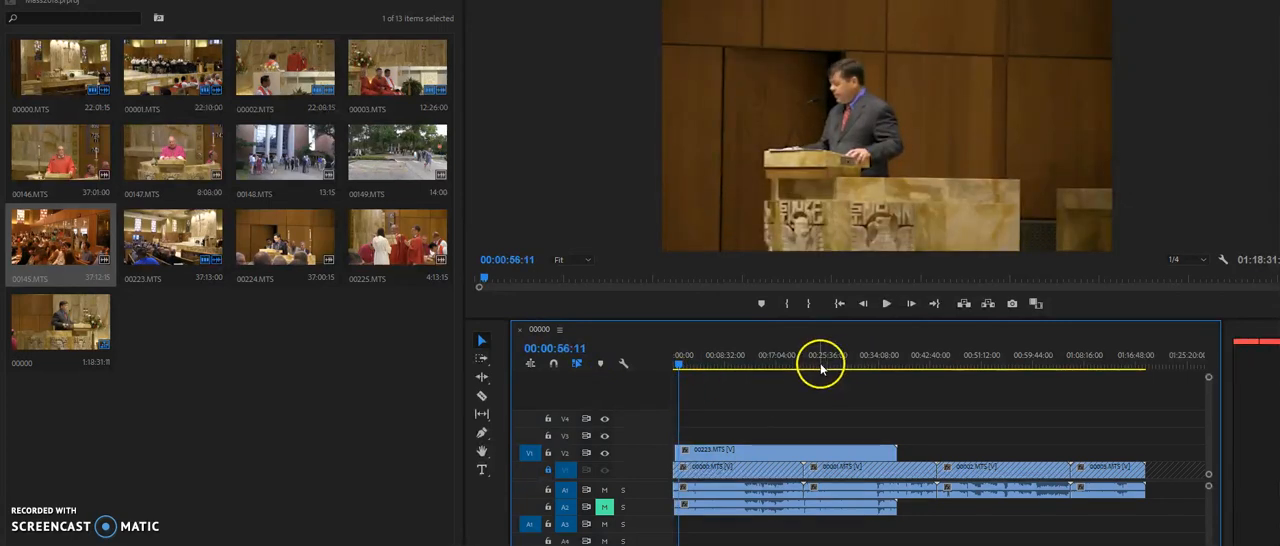
{"action": "key", "text": "equal"}
{"action": "key", "text": "equal"}
{"action": "key", "text": "equal"}
{"action": "key", "text": "equal"}
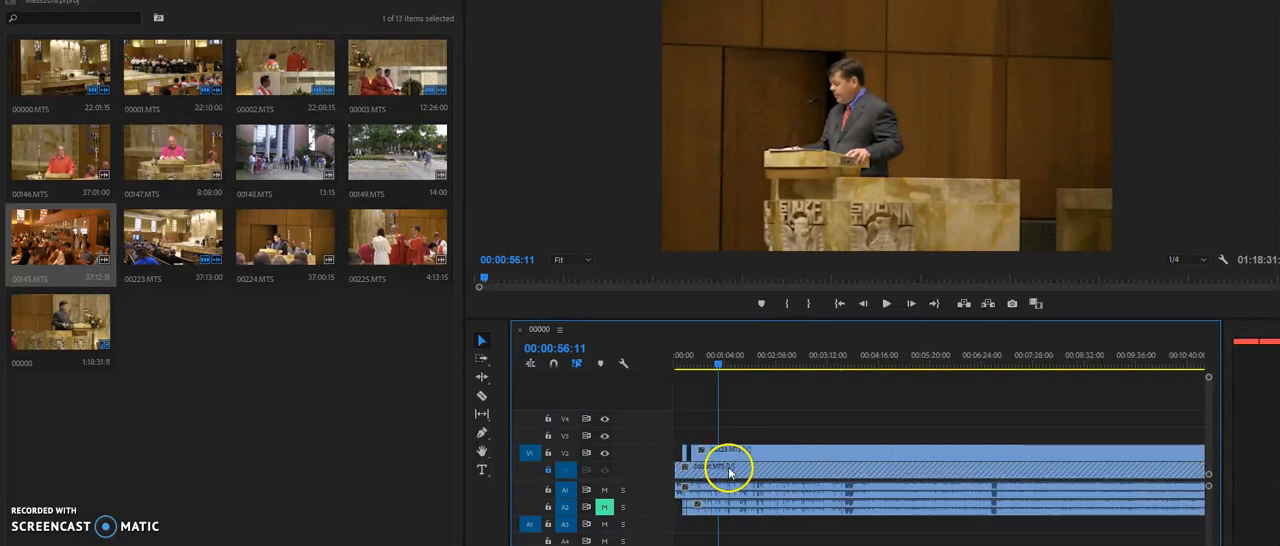
{"action": "left_click_drag", "start_coordinate": [732, 366], "coordinate": [700, 360]}
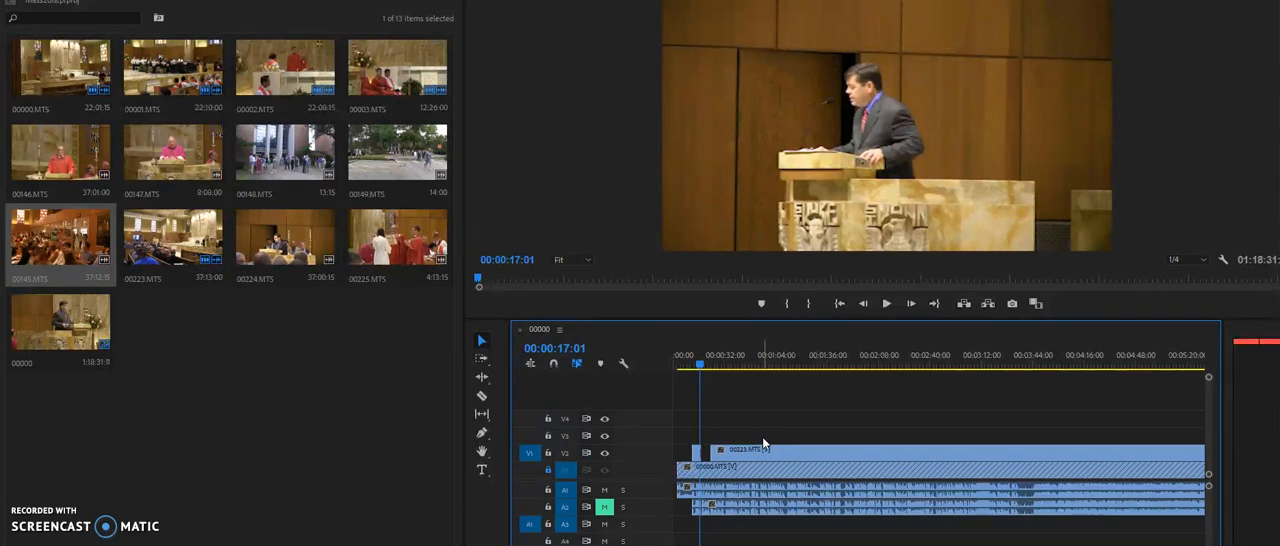
{"action": "left_click", "coordinate": [687, 358]}
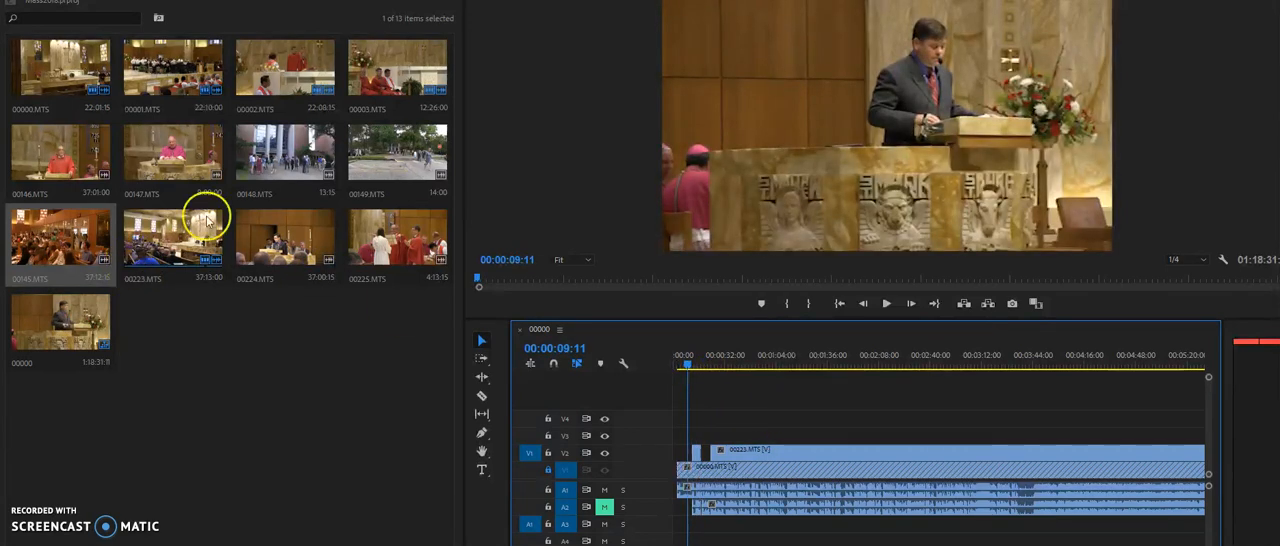
Open the outdoor clips 00148.MTS and 00149.MTS from the bin as sources and scrub through their footage
{"action": "left_click", "coordinate": [285, 165]}
{"action": "double_click", "coordinate": [285, 165]}
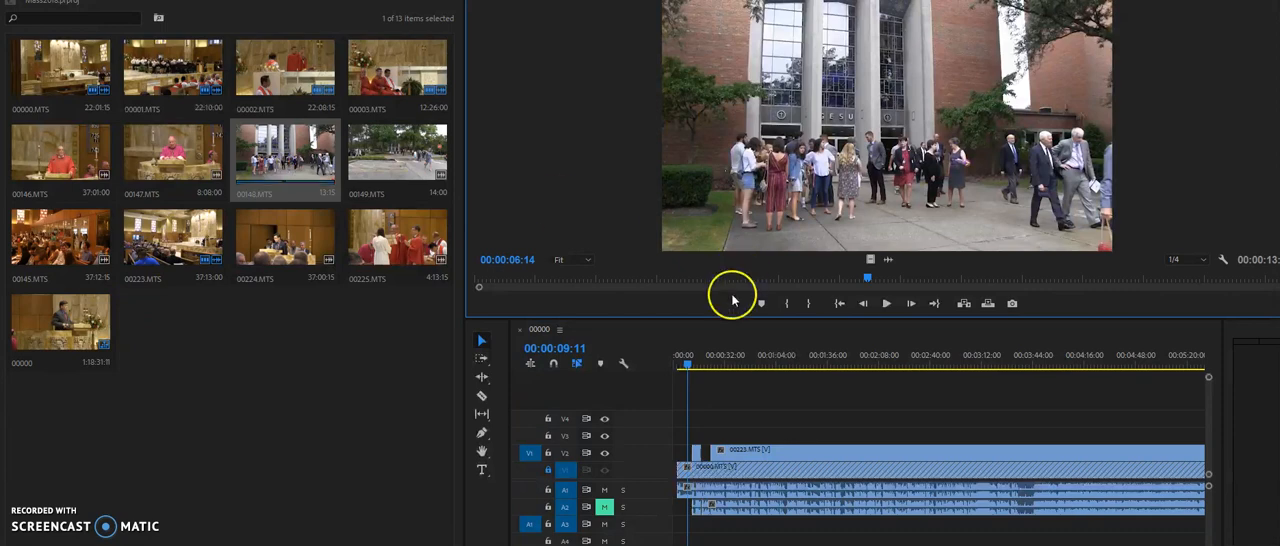
{"action": "left_click_drag", "start_coordinate": [868, 278], "coordinate": [760, 282]}
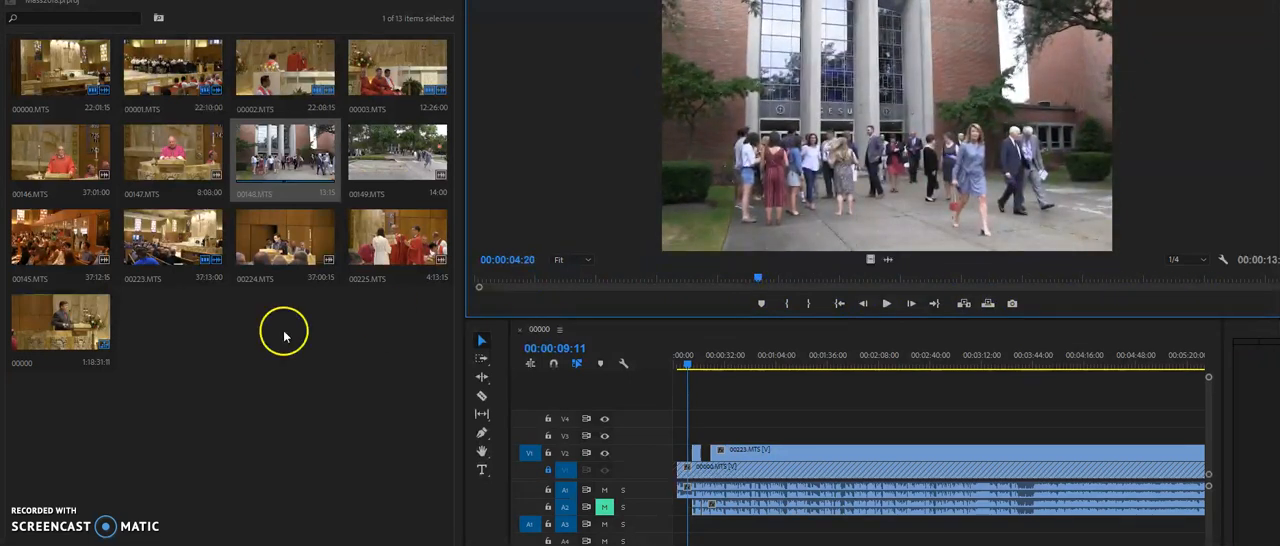
{"action": "double_click", "coordinate": [418, 163]}
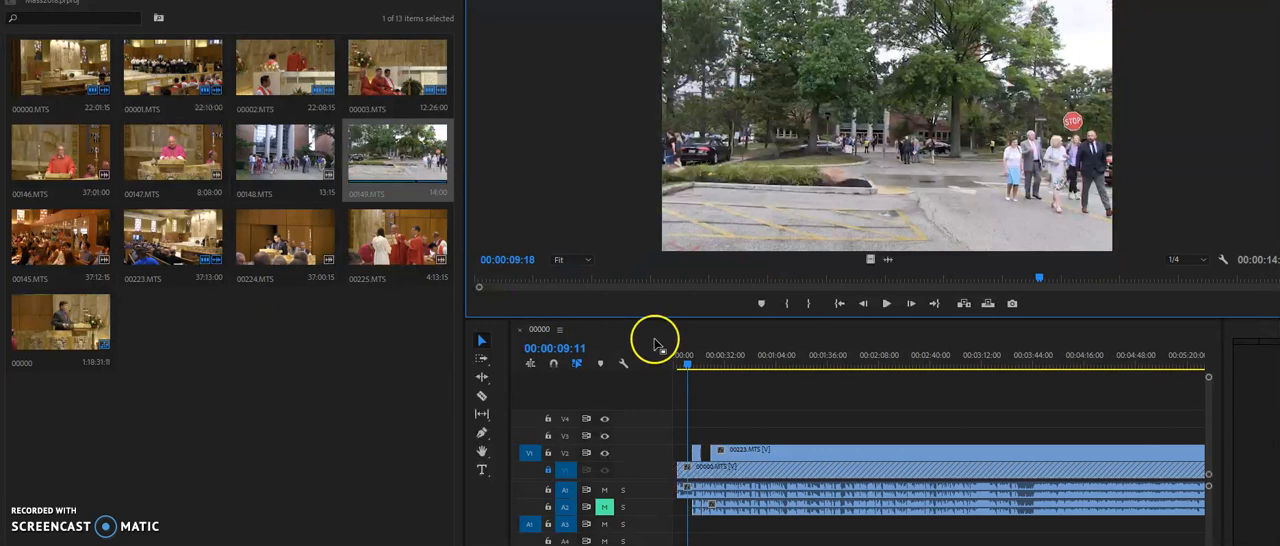
{"action": "left_click_drag", "start_coordinate": [1039, 277], "coordinate": [1153, 291]}
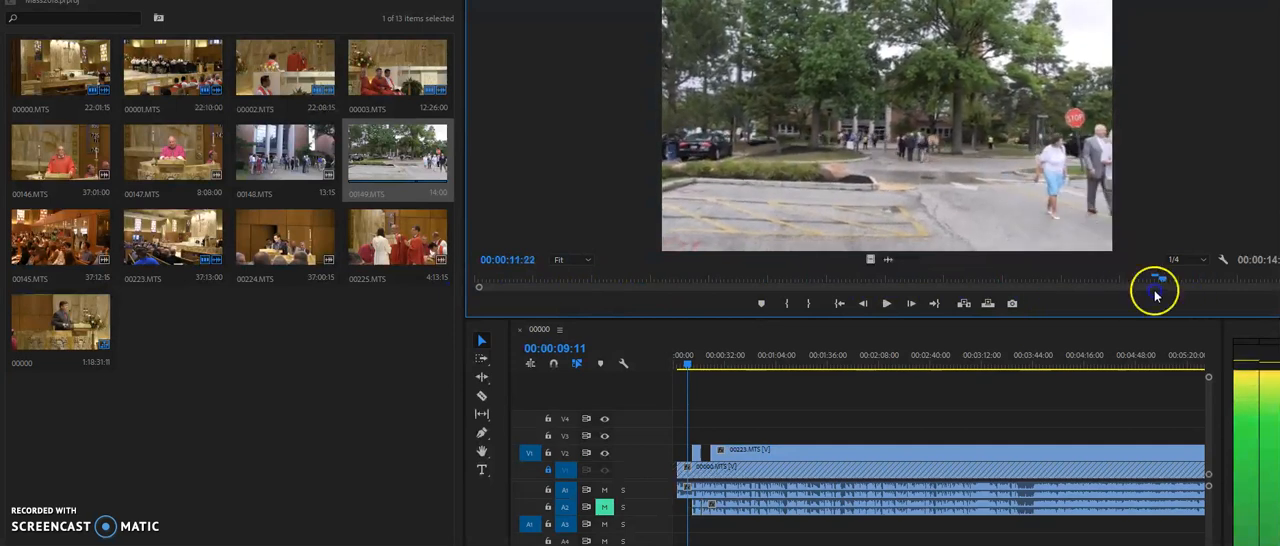
{"action": "left_click", "coordinate": [660, 278]}
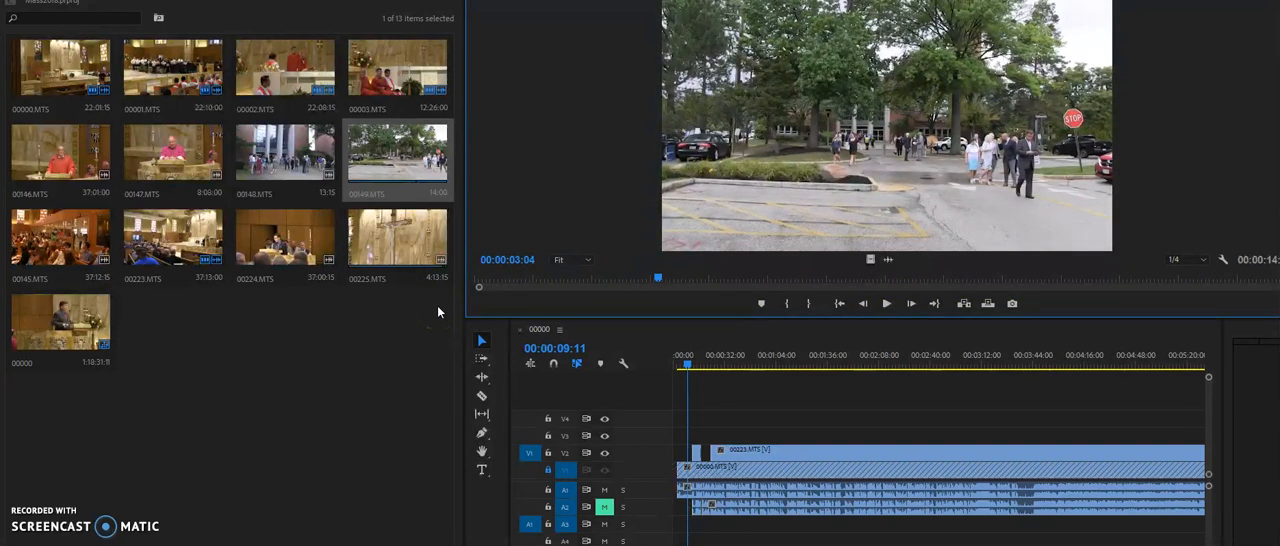
Open 00145.MTS from the bin as a source and scrub through it to 00:32:52:01
{"action": "left_click", "coordinate": [58, 244]}
{"action": "double_click", "coordinate": [58, 246]}
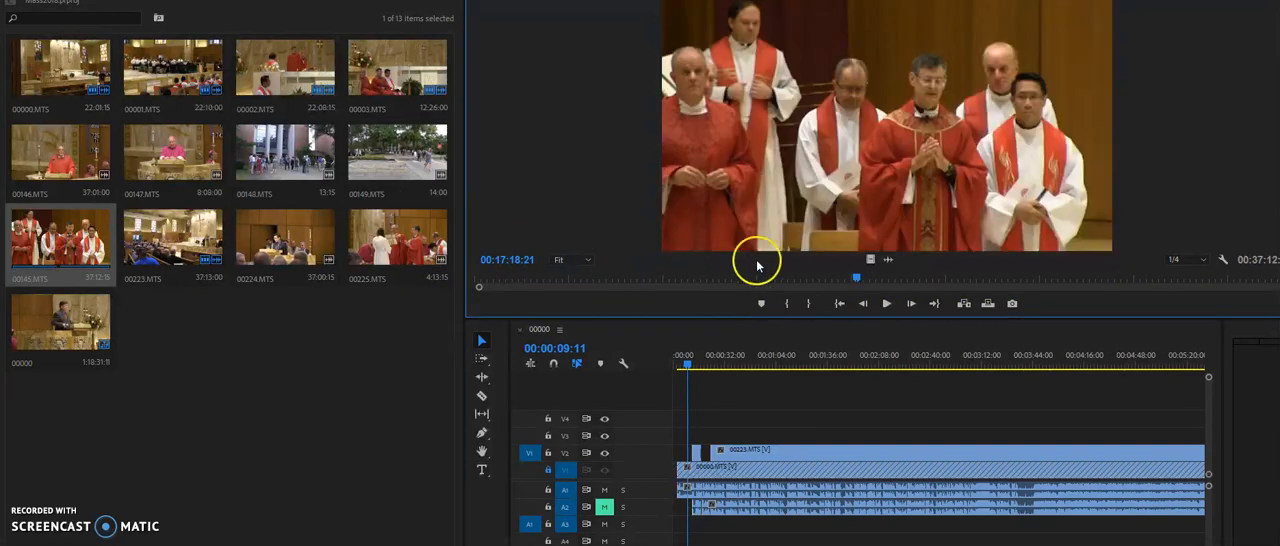
{"action": "left_click_drag", "start_coordinate": [860, 279], "coordinate": [1203, 267]}
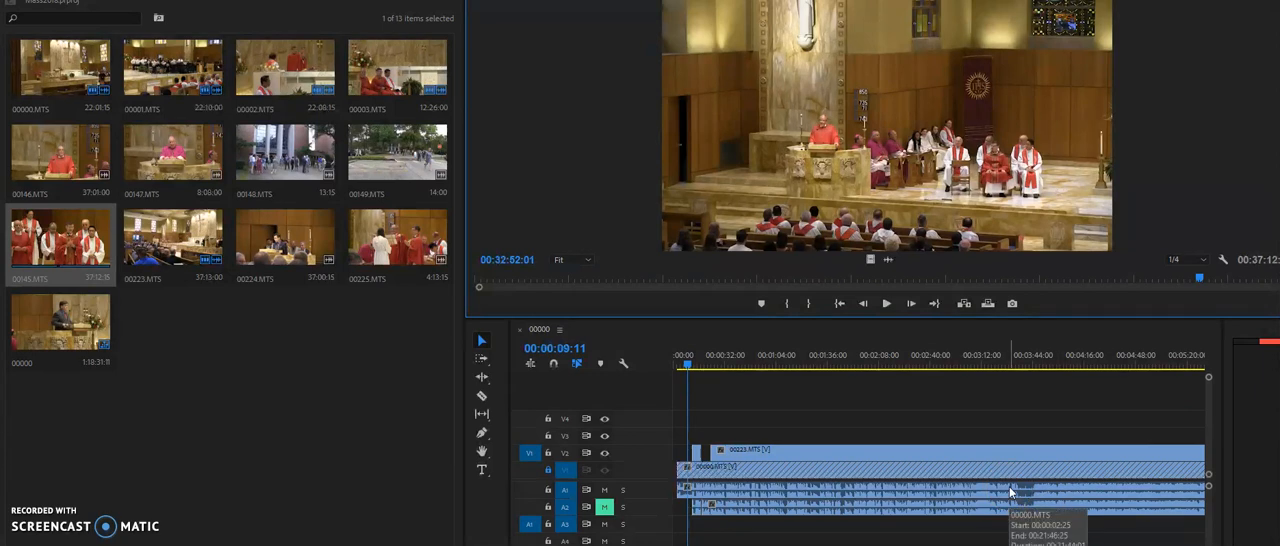
Show the audio effect settings of the first 00000.MTS clip on track A1
{"action": "left_click", "coordinate": [1018, 448]}
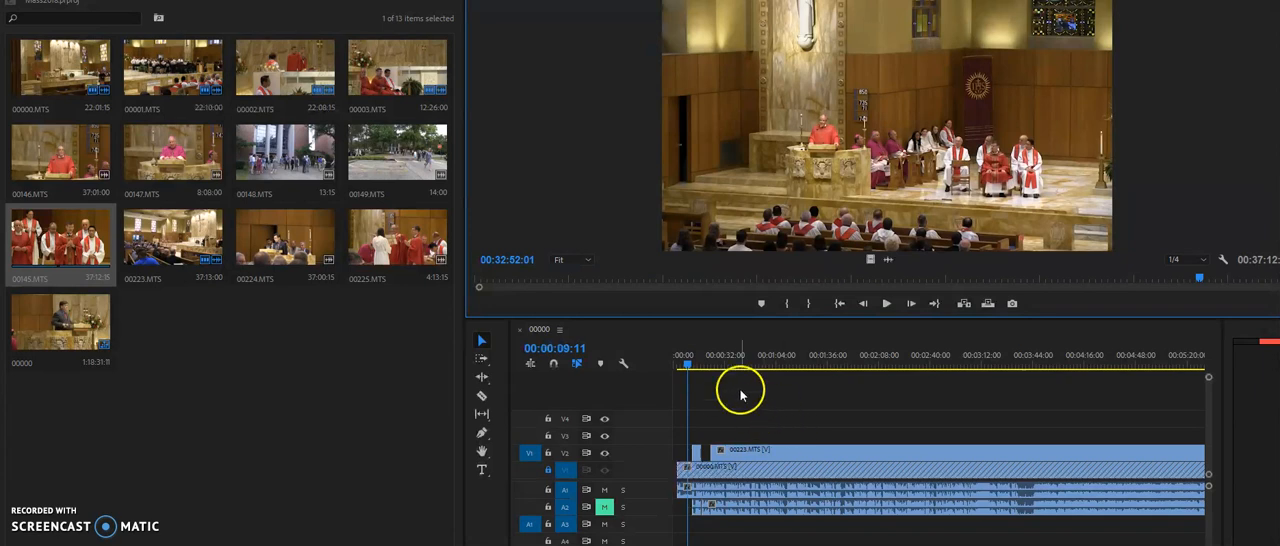
{"action": "left_click", "coordinate": [250, 1]}
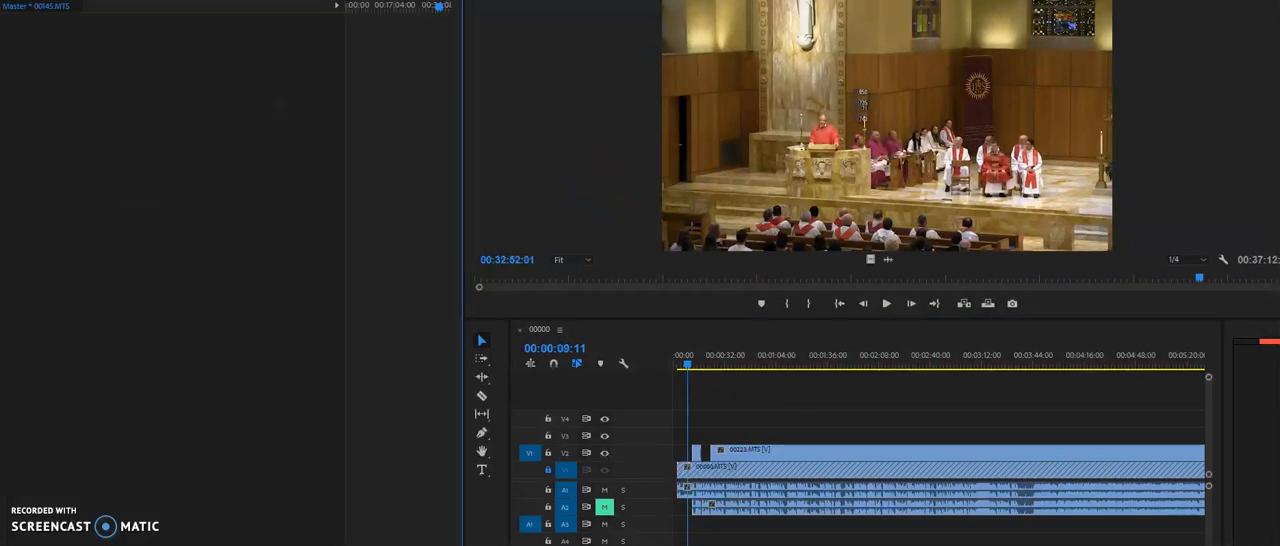
{"action": "left_click", "coordinate": [809, 492]}
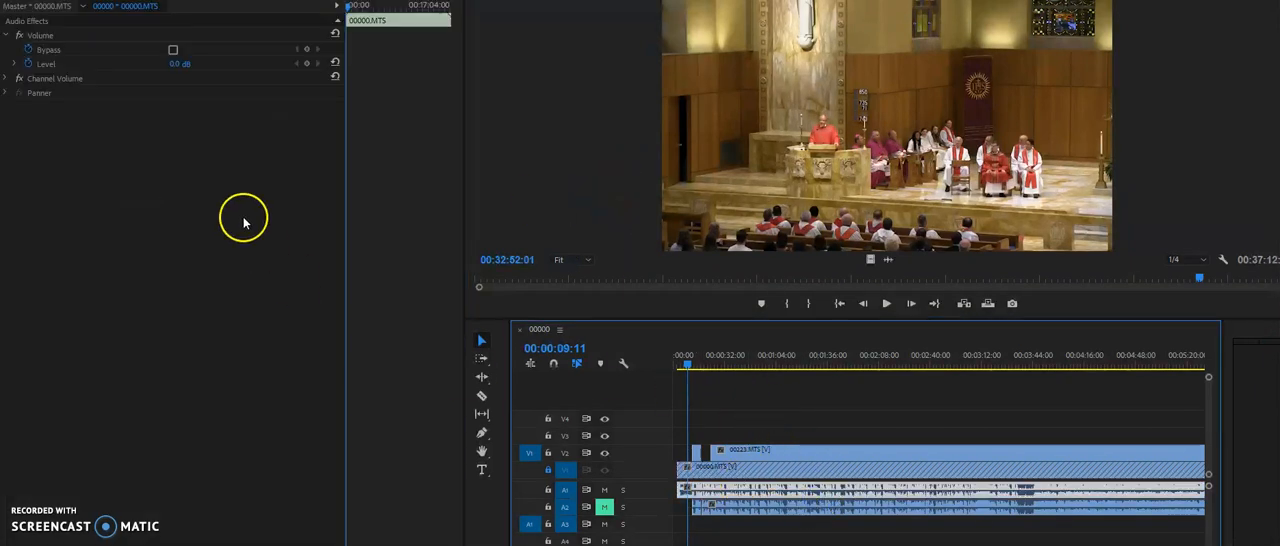